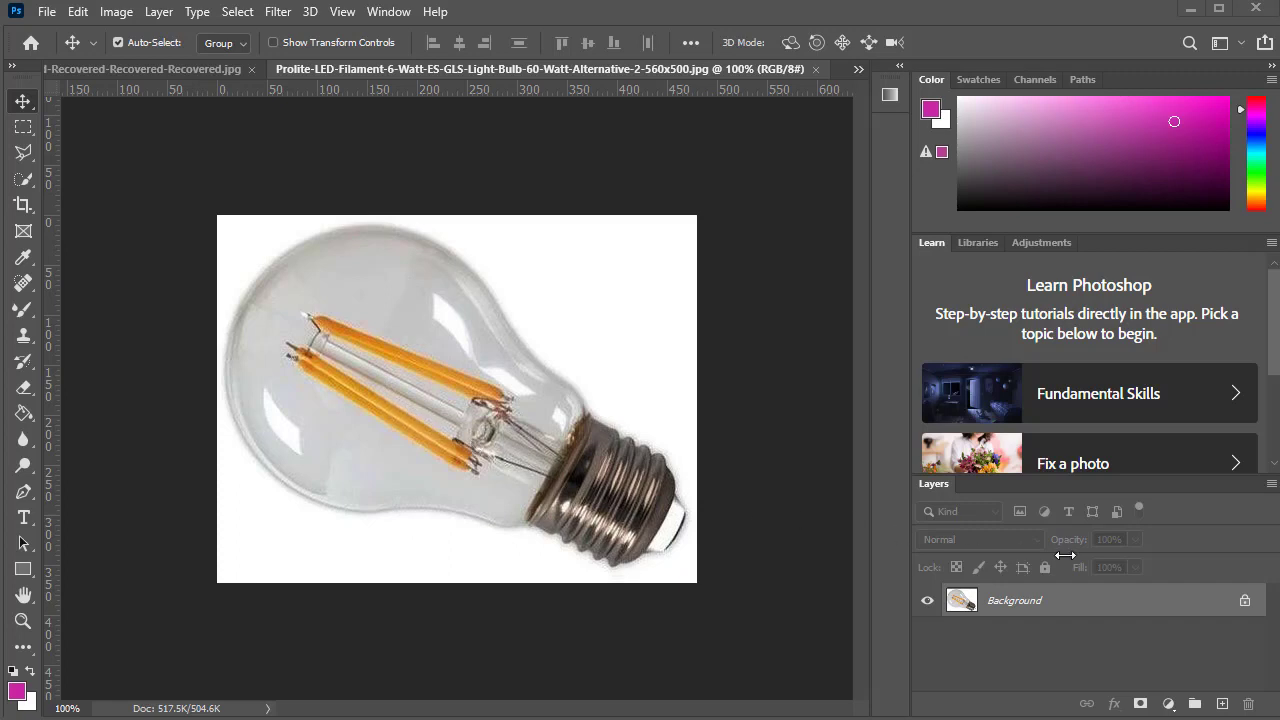
Unlock the Background into Layer 0 and duplicate it as 'Layer 0 copy'.
left_click(1245, 601)
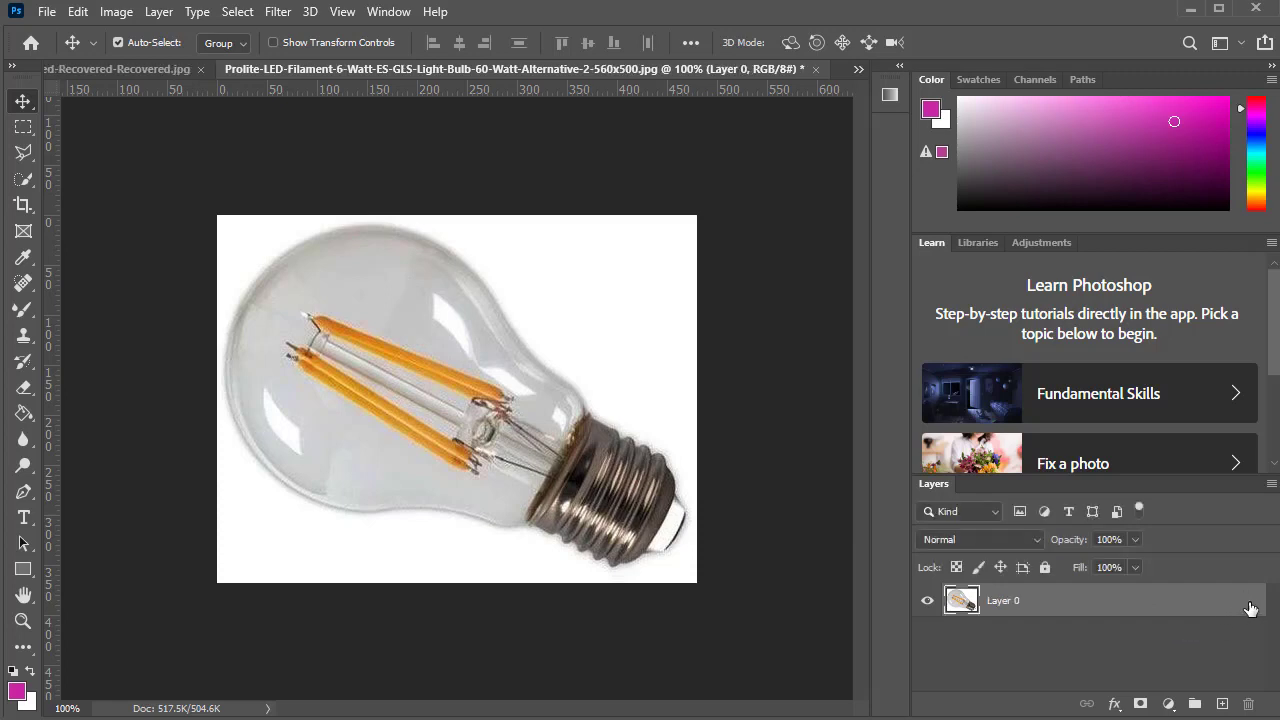
right_click(1174, 607)
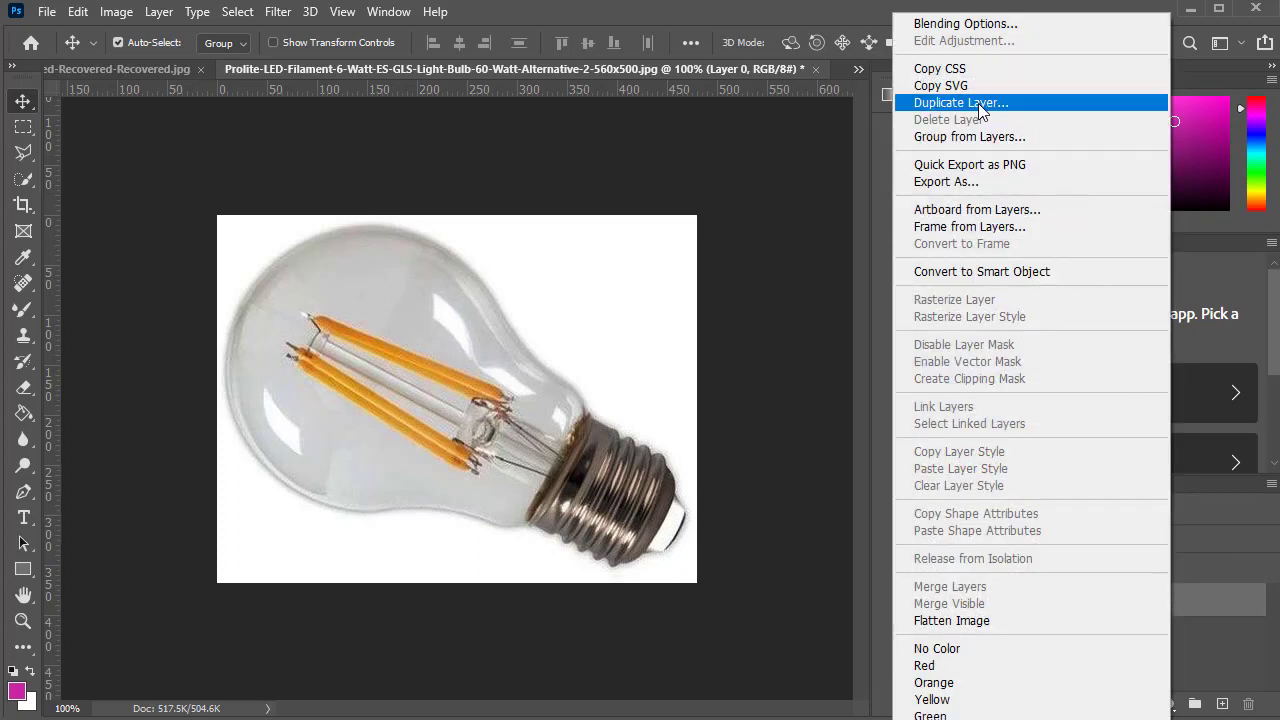
left_click(1012, 106)
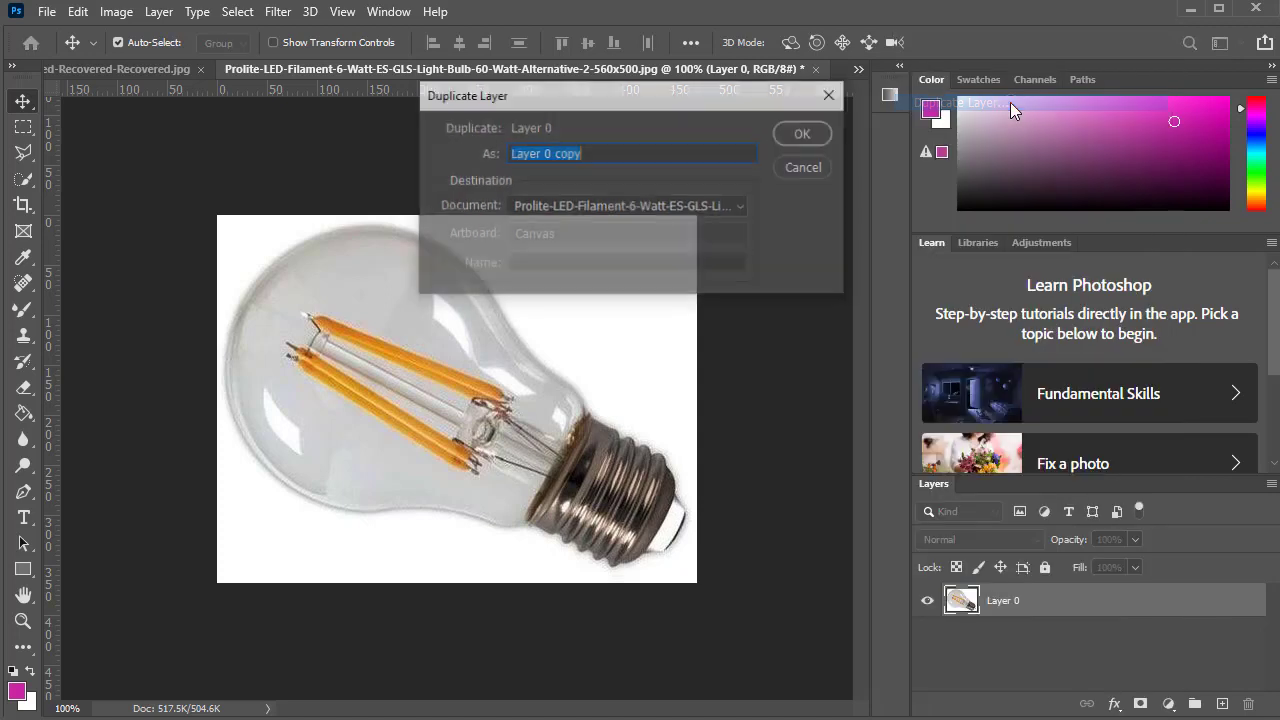
left_click(816, 140)
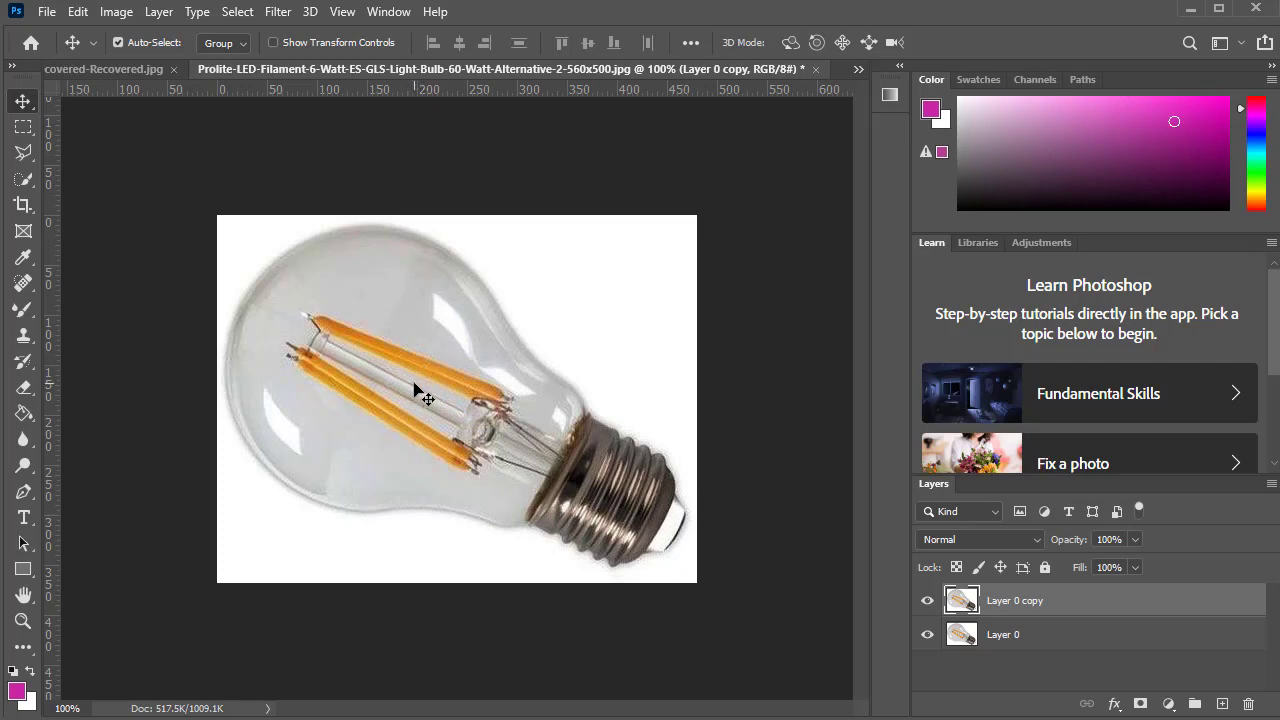
Heal away the upper and lower orange filaments inside the bulb with the Spot Healing Brush.
left_click(22, 284)
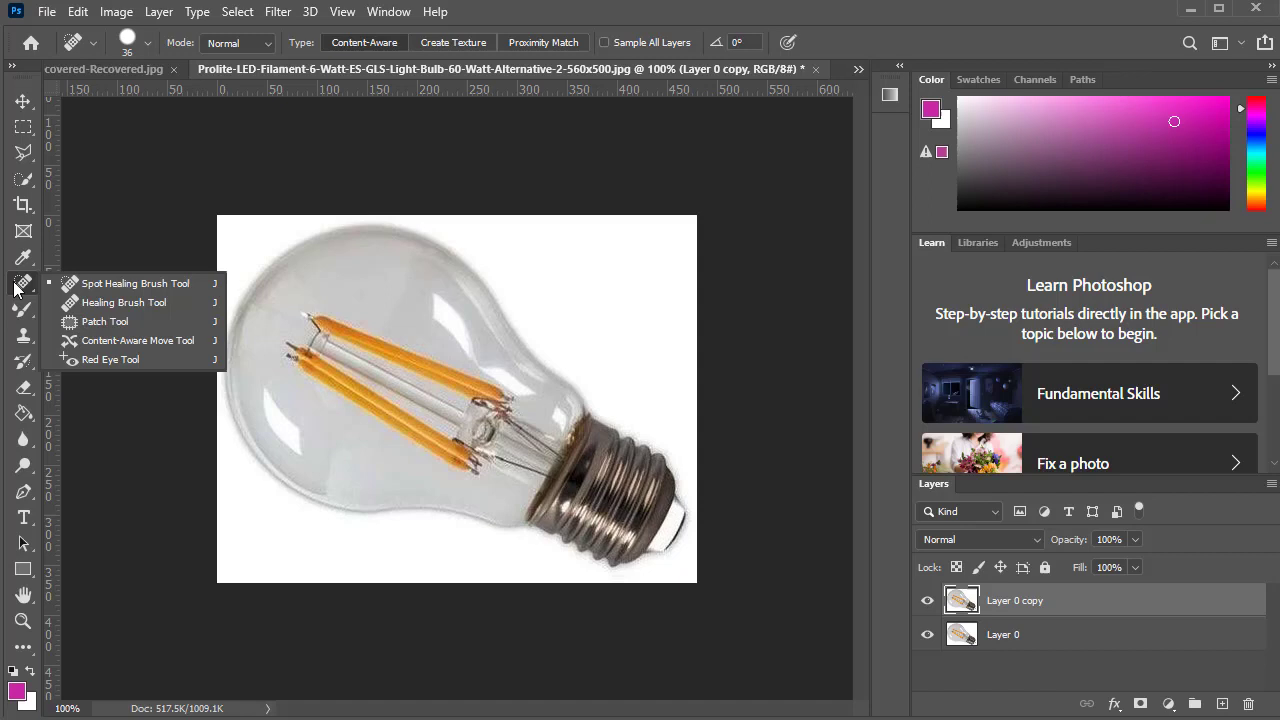
left_click(108, 286)
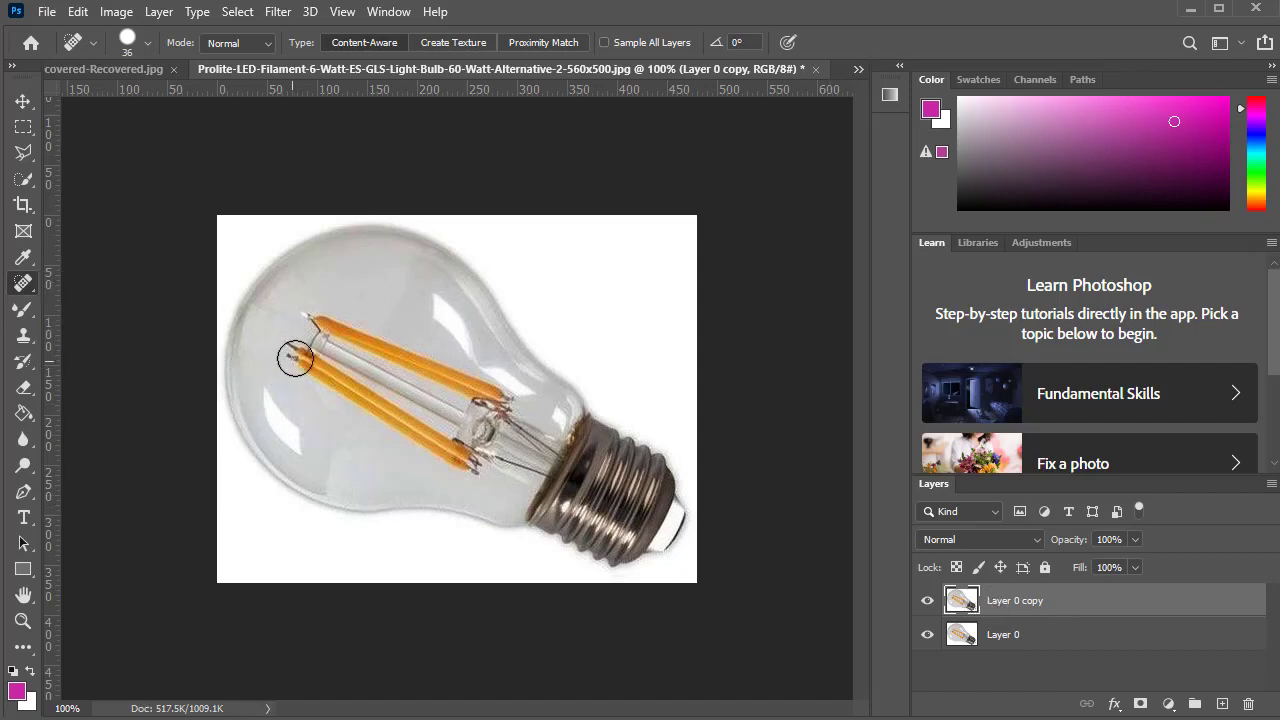
left_click_drag(288, 352, 325, 382)
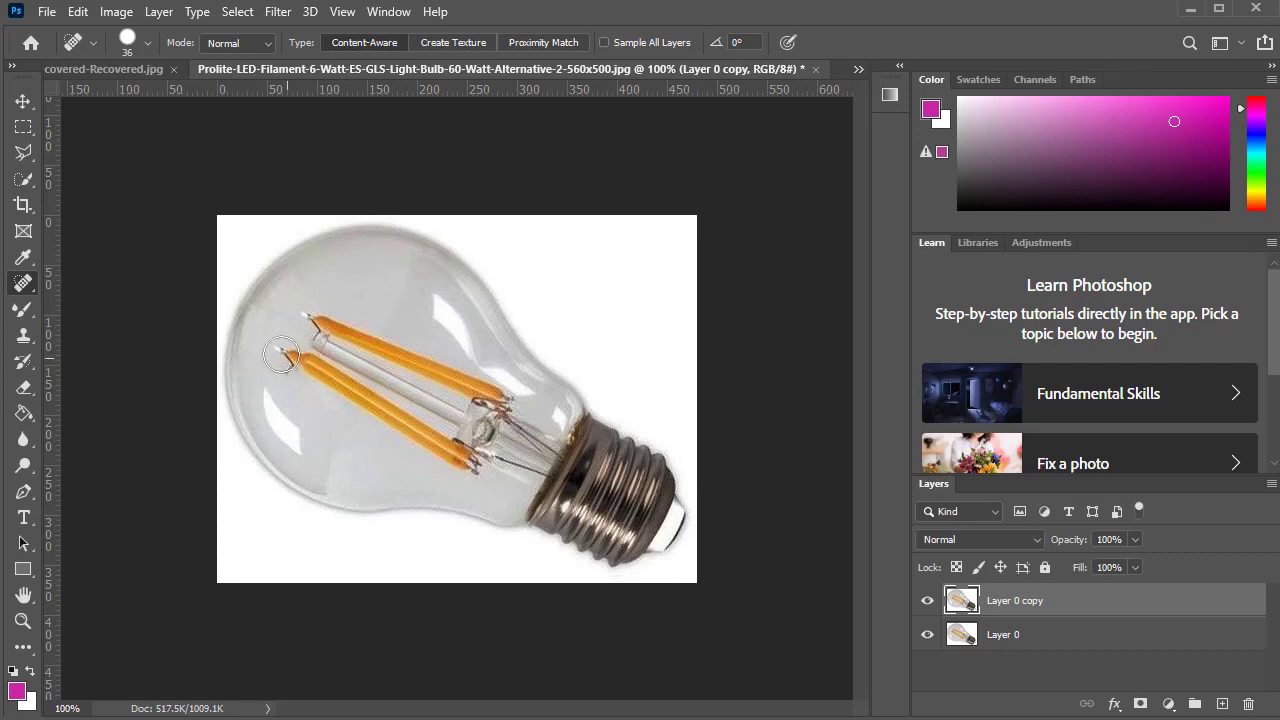
mouse_move(319, 333)
left_mouse_down()
mouse_move(420, 360)
mouse_move(337, 351)
mouse_move(380, 378)
left_mouse_up()
mouse_move(285, 352)
left_mouse_down()
mouse_move(325, 392)
mouse_move(361, 398)
mouse_move(412, 435)
left_mouse_up()
left_click_drag(352, 347, 420, 412)
left_click_drag(380, 372, 428, 414)
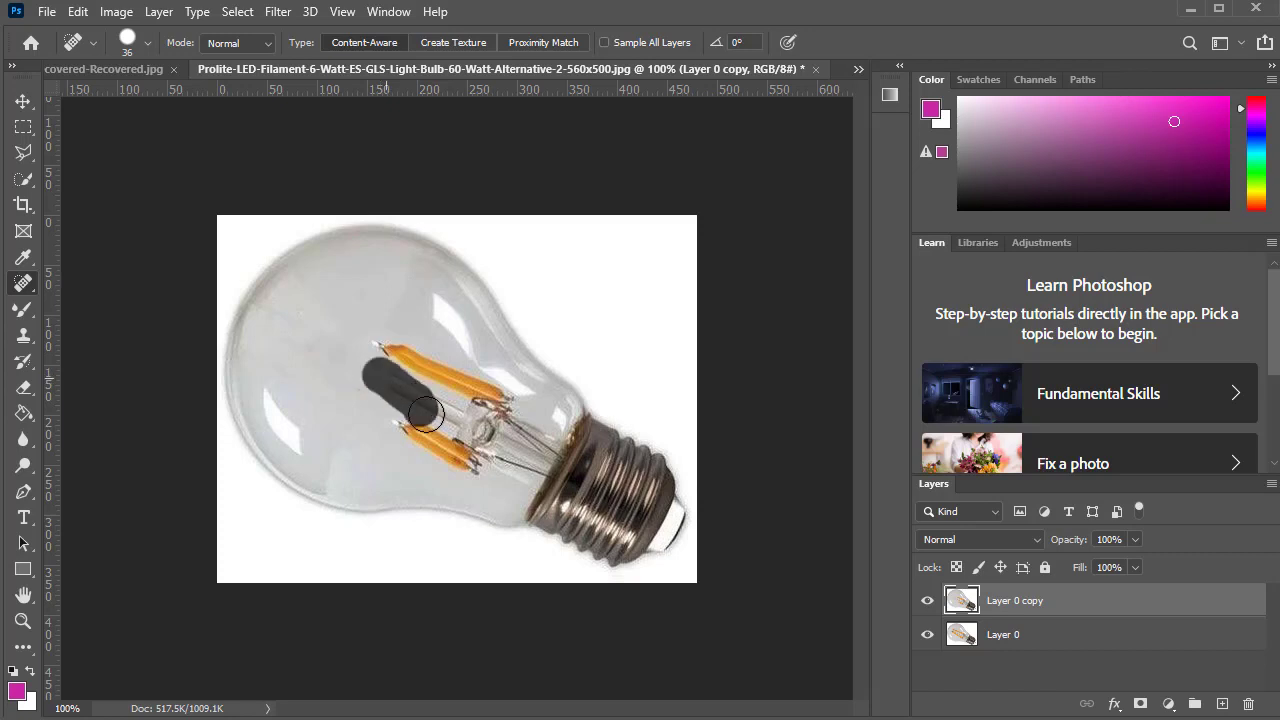
mouse_move(386, 342)
left_mouse_down()
mouse_move(411, 371)
mouse_move(490, 385)
mouse_move(505, 402)
mouse_move(469, 406)
mouse_move(505, 395)
mouse_move(412, 395)
mouse_move(465, 462)
mouse_move(505, 468)
mouse_move(443, 443)
mouse_move(498, 430)
mouse_move(420, 425)
mouse_move(500, 453)
left_mouse_up()
left_click(415, 397)
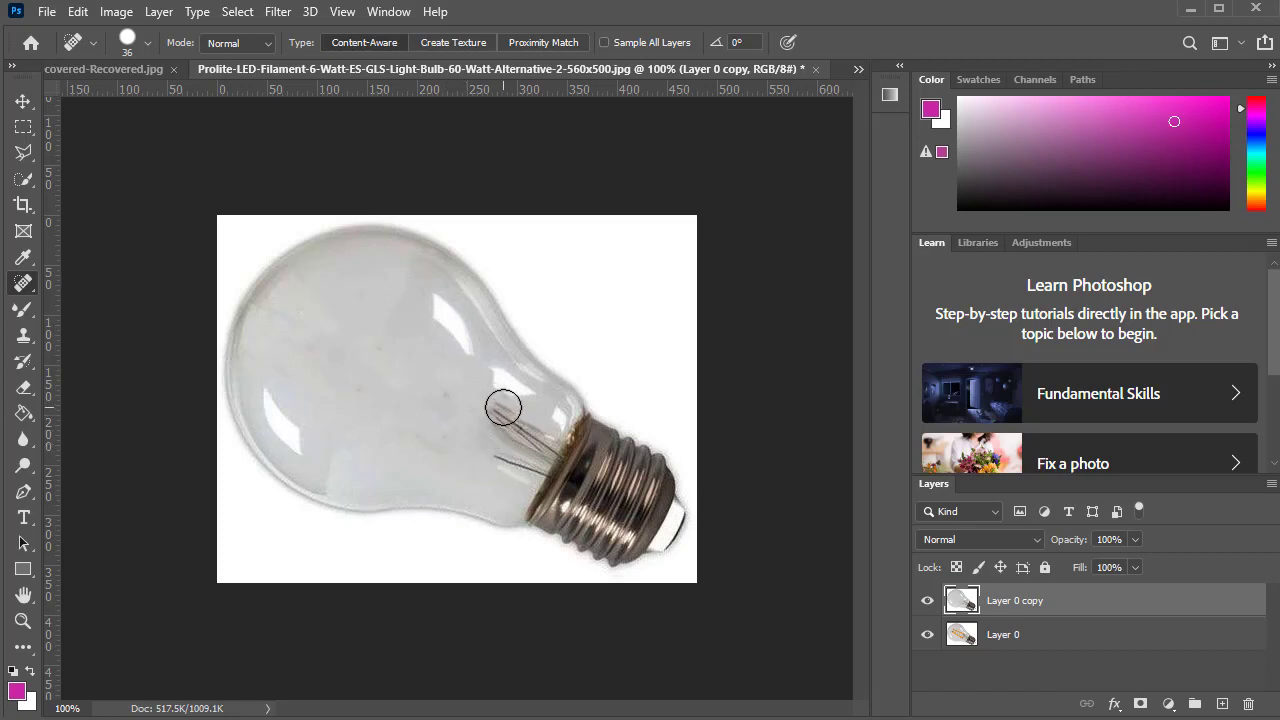
Blend the remaining wires and specks near the lamp base into smooth glass.
left_click_drag(517, 434, 485, 478)
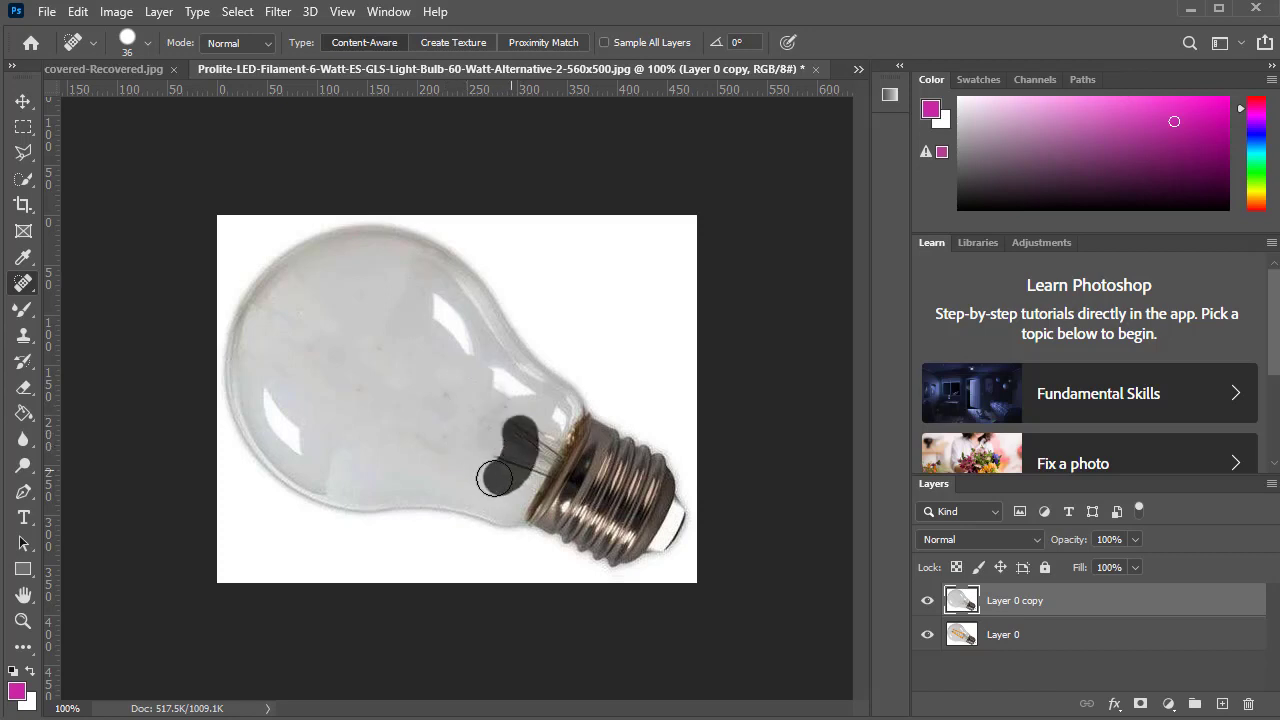
left_click_drag(537, 434, 510, 471)
left_click(540, 440)
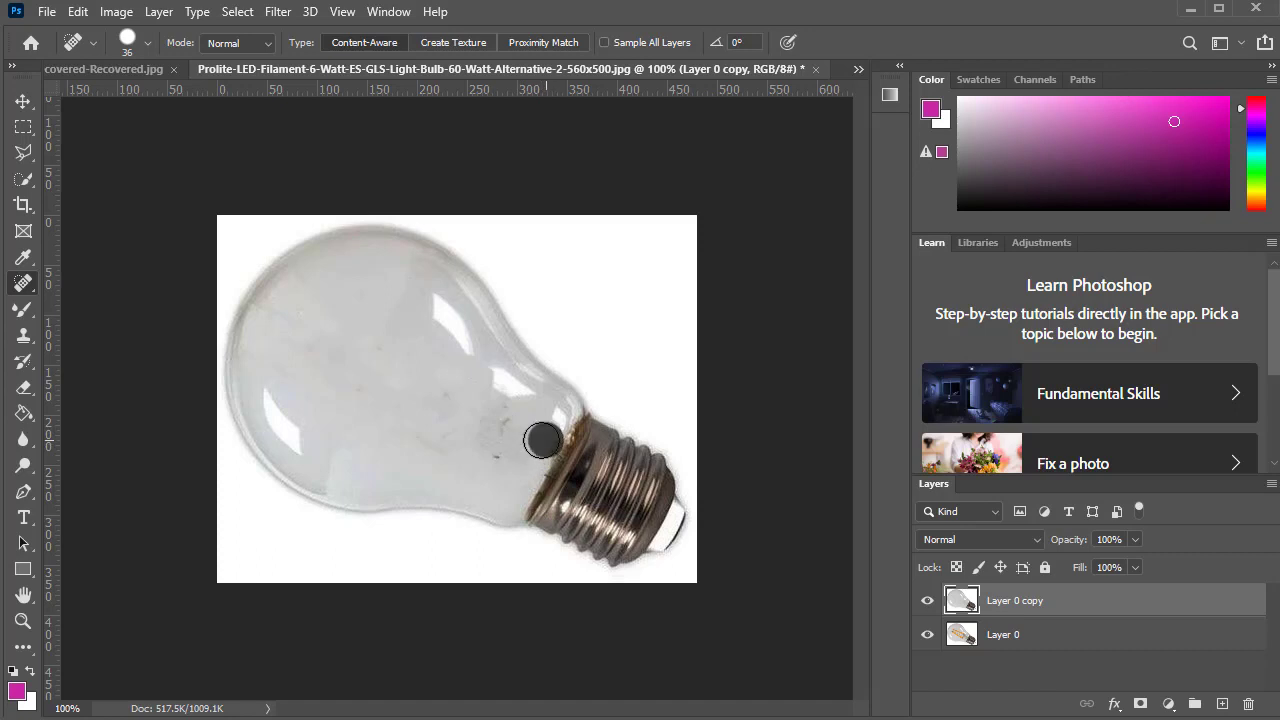
left_click(537, 462)
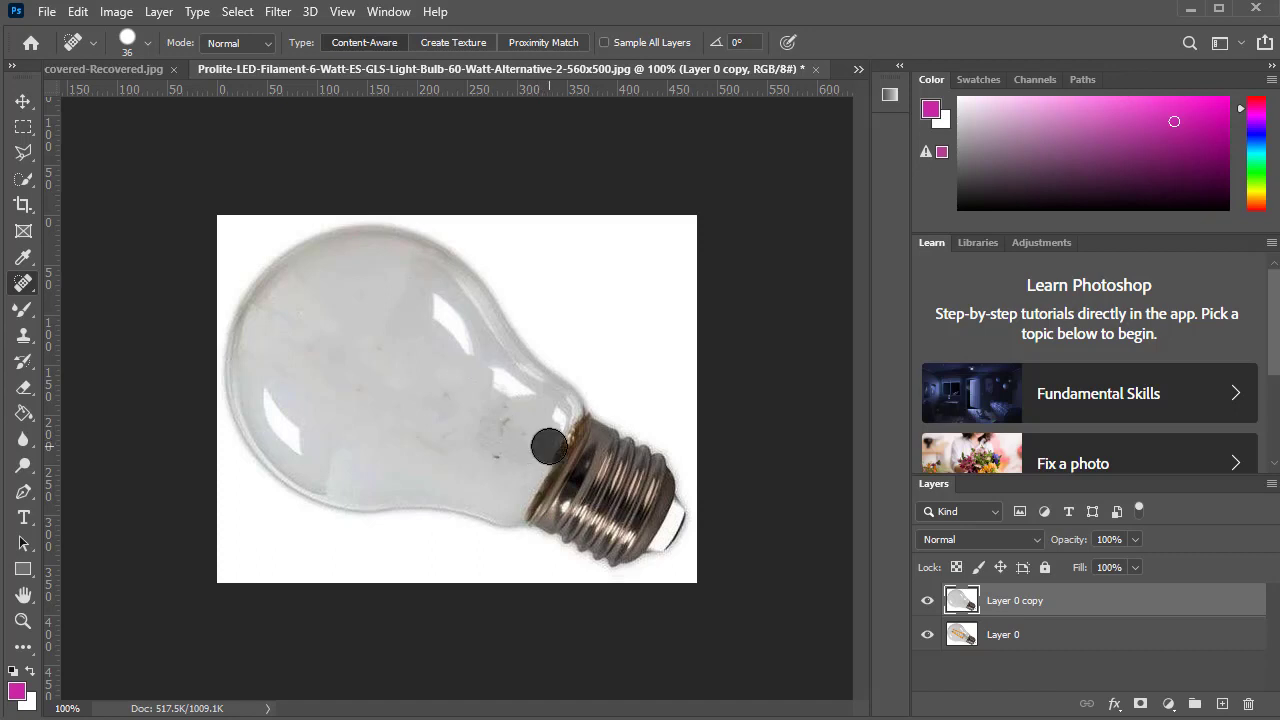
left_click(496, 413)
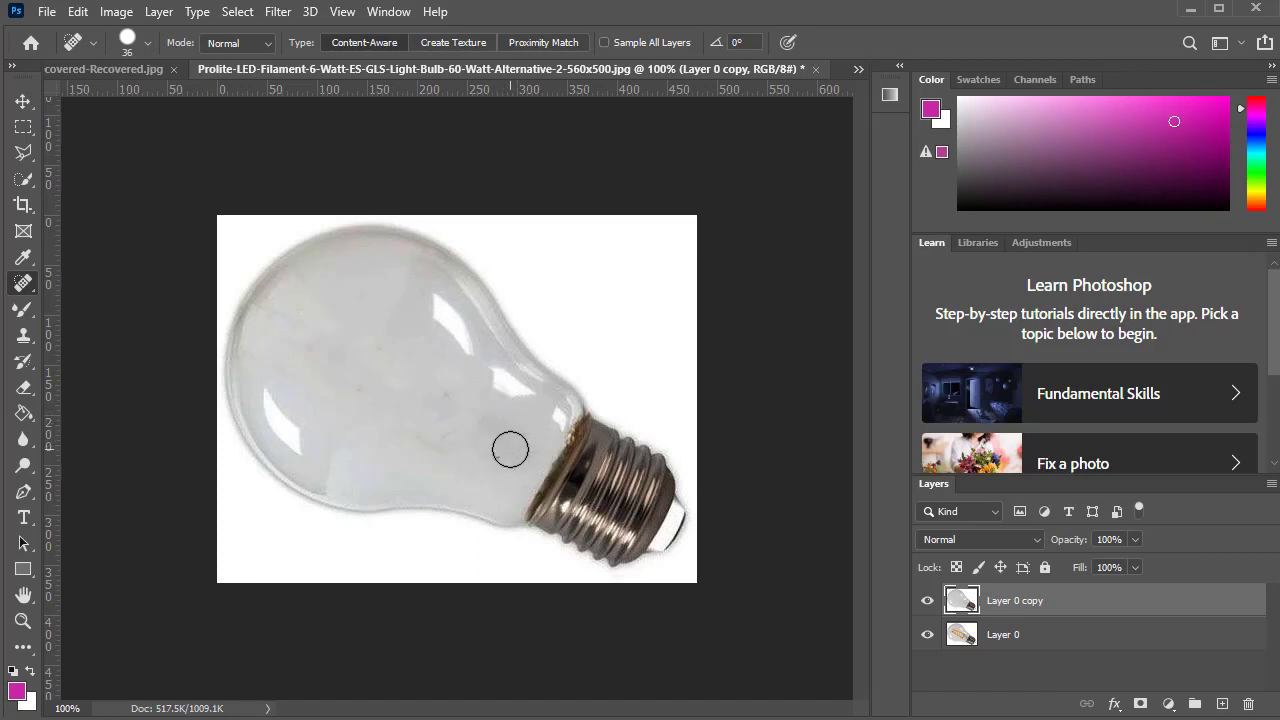
left_click(508, 433)
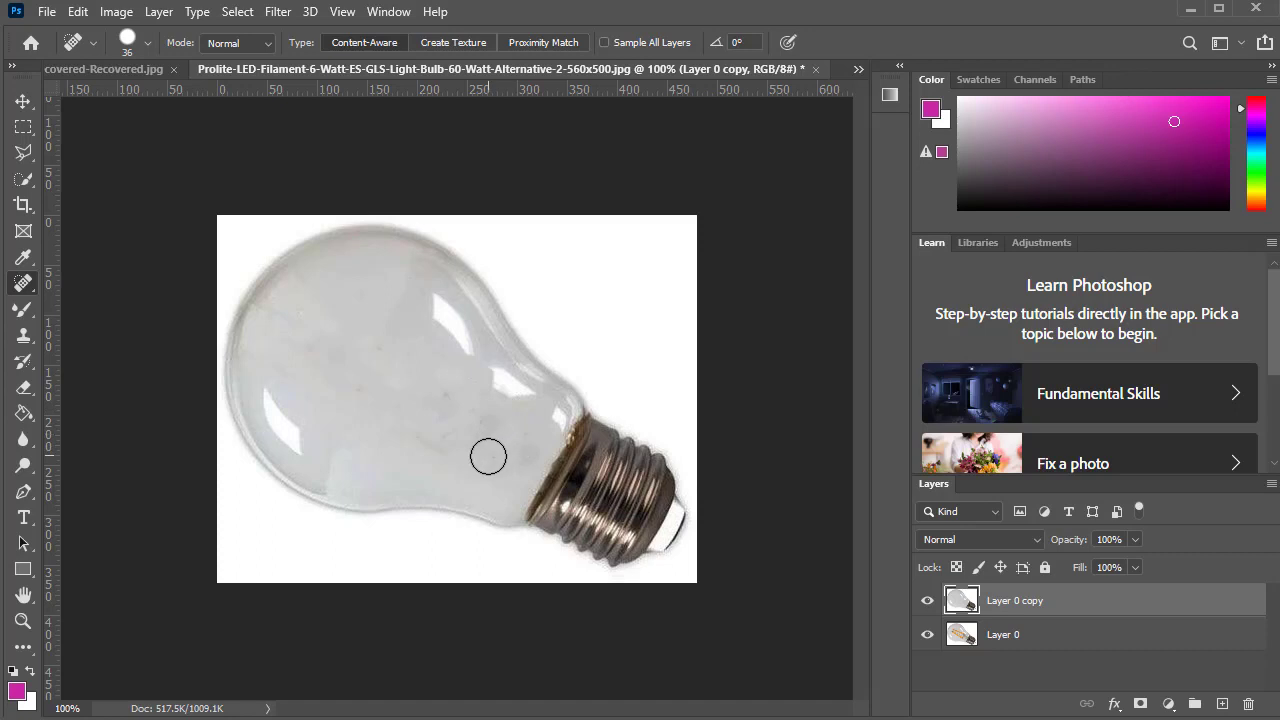
left_click(433, 430)
left_click(459, 404)
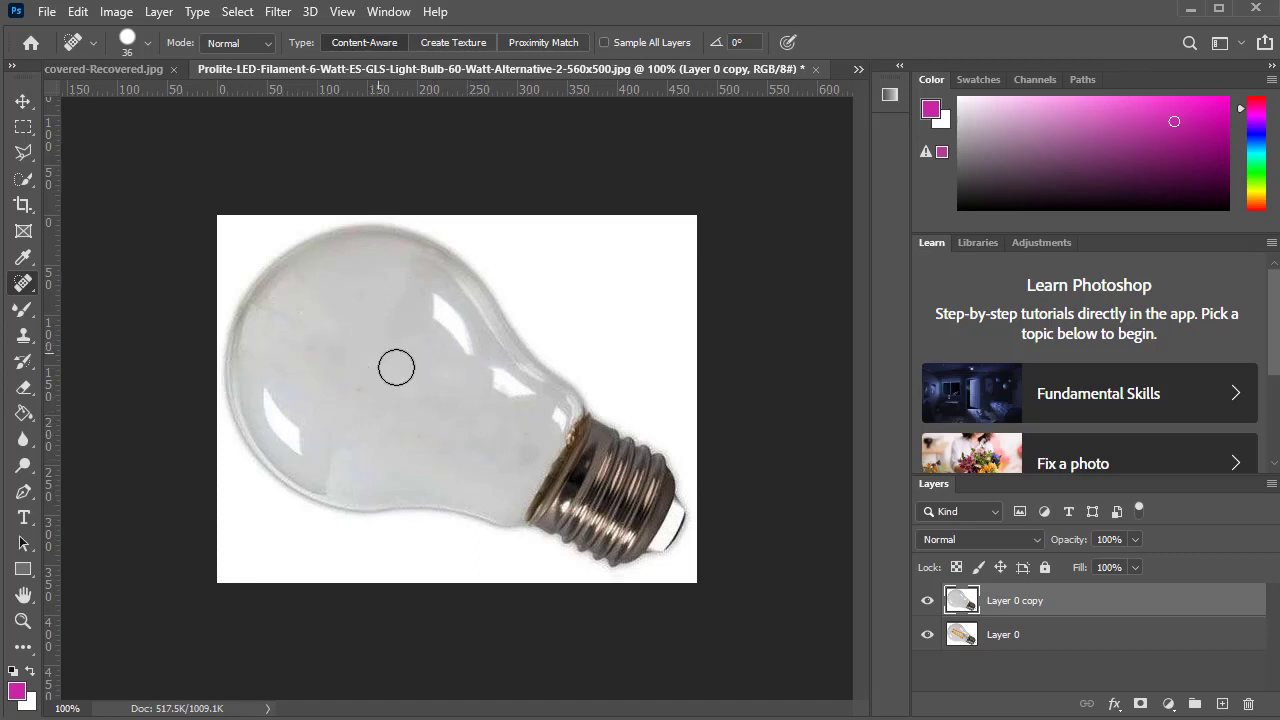
left_click(440, 456)
left_click(22, 100)
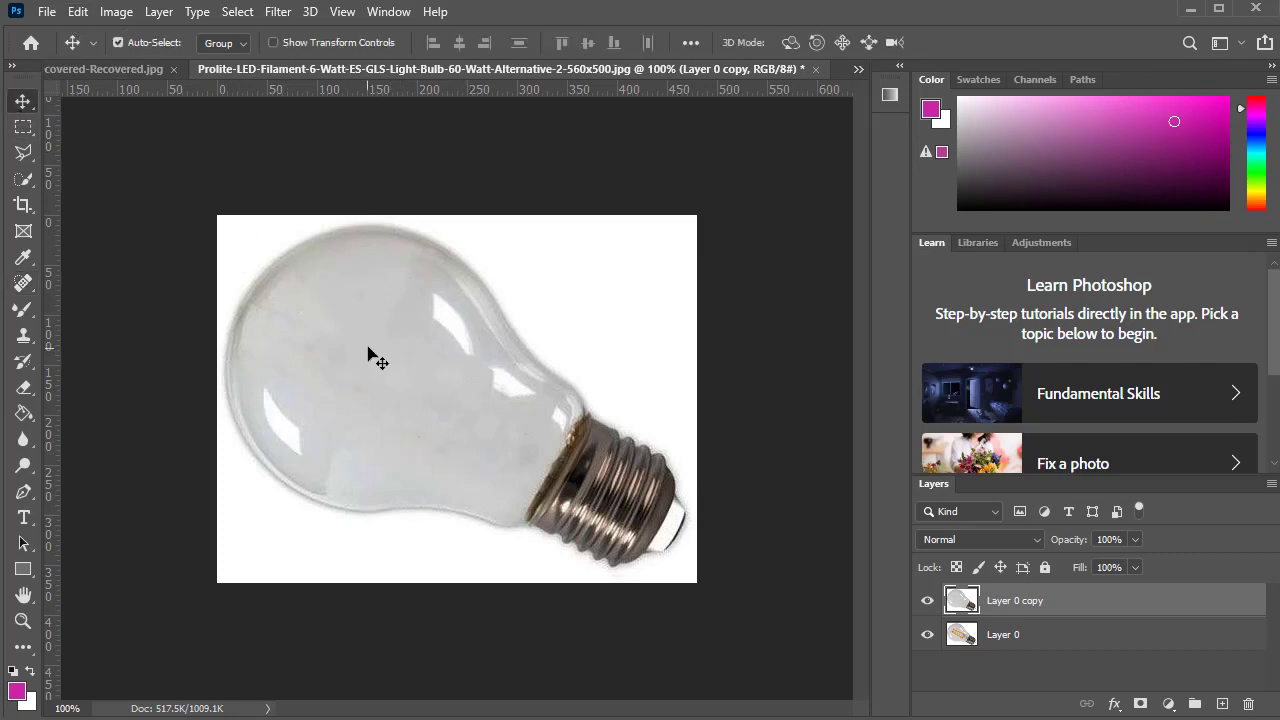
Open the tropical beach photo from File > Open.
left_click(45, 12)
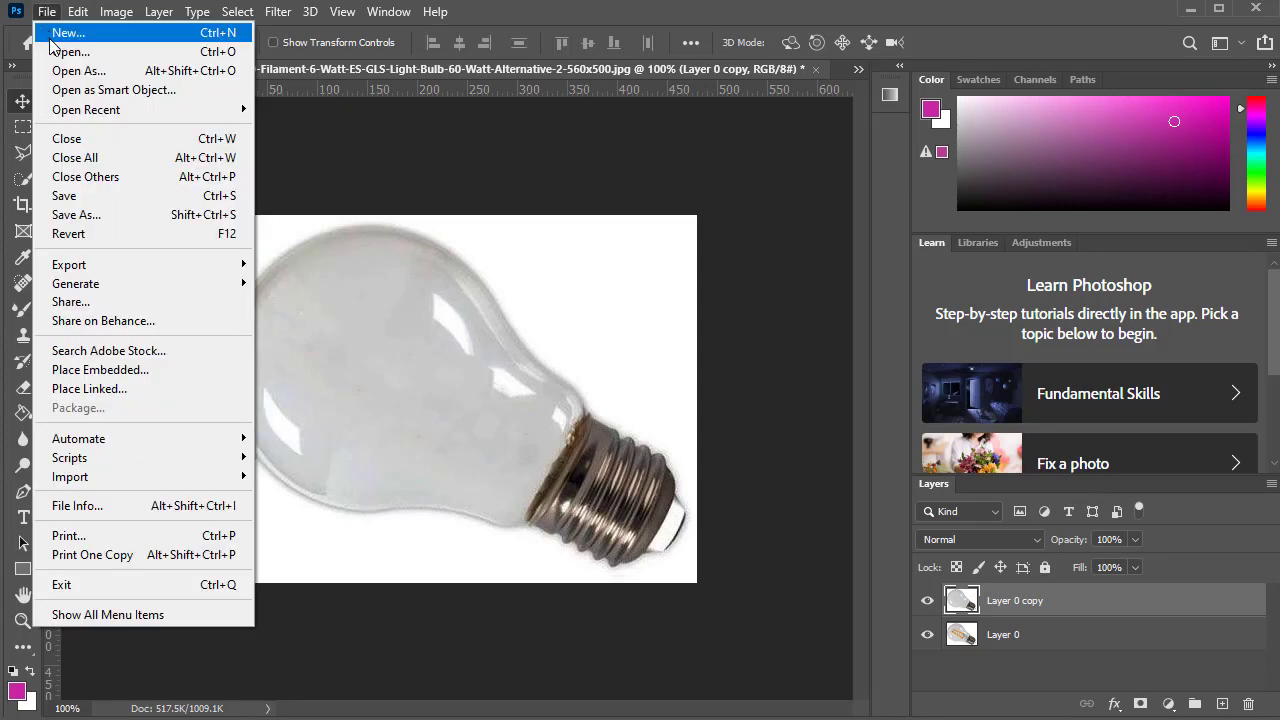
left_click(60, 51)
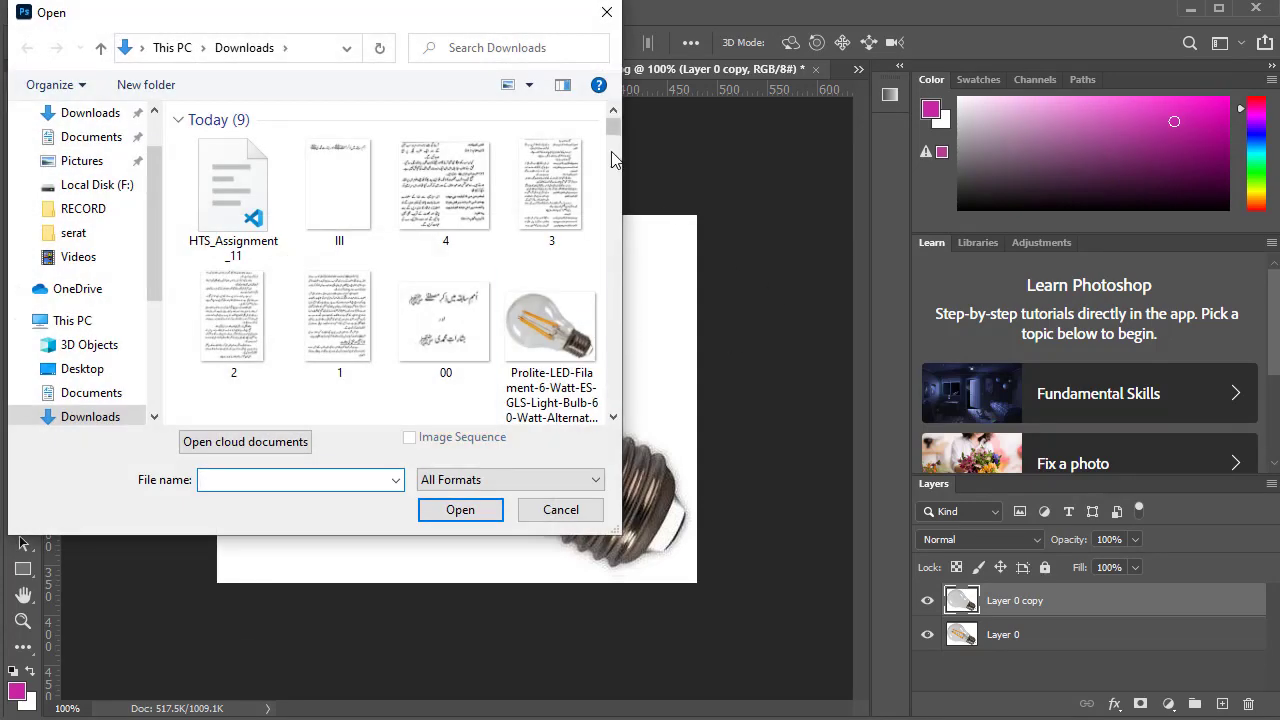
left_click_drag(616, 126, 616, 137)
double_click(236, 146)
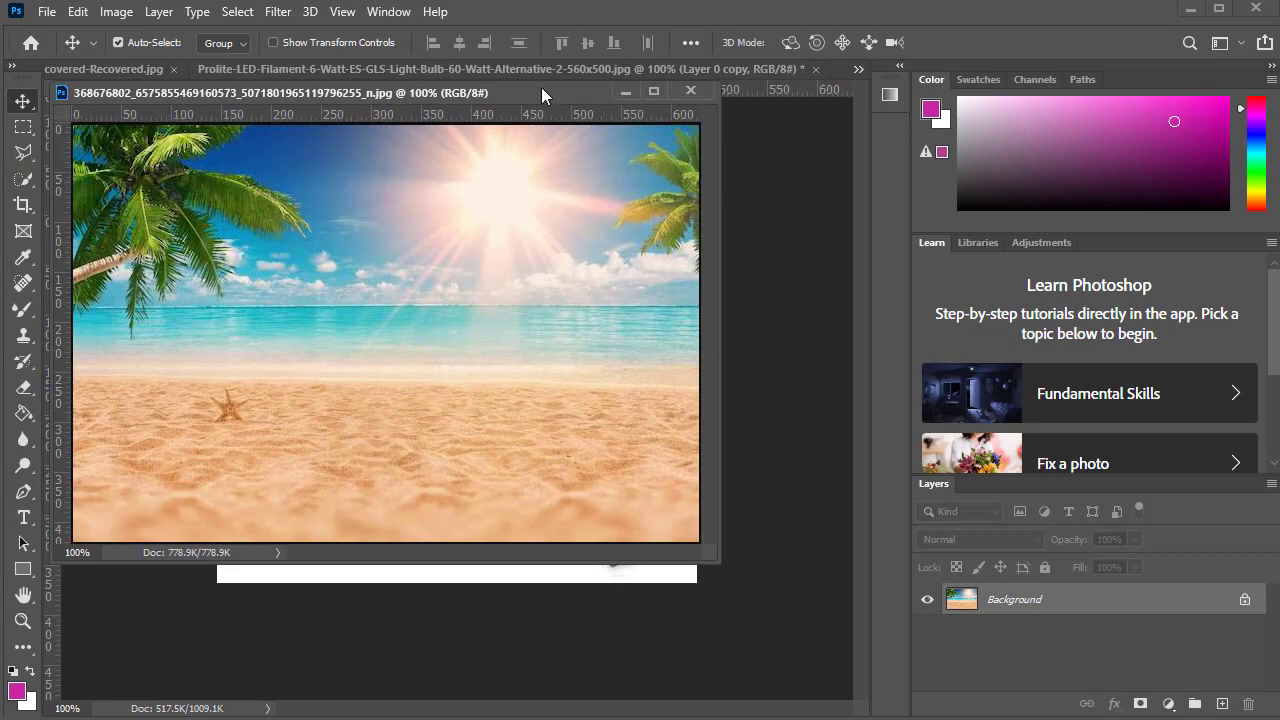
Drag the beach image into the bulb document as Layer 1, close it, and move it to fill the canvas.
left_click_drag(541, 91, 446, 9)
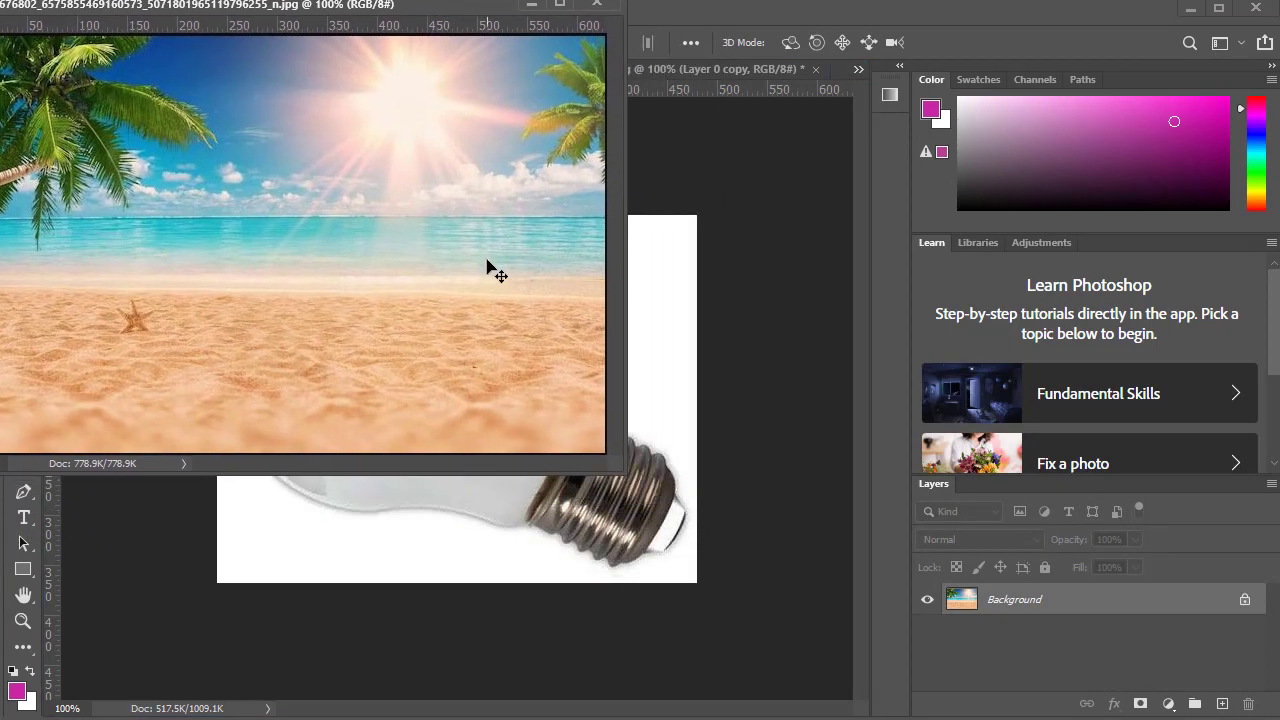
left_click_drag(607, 530, 608, 529)
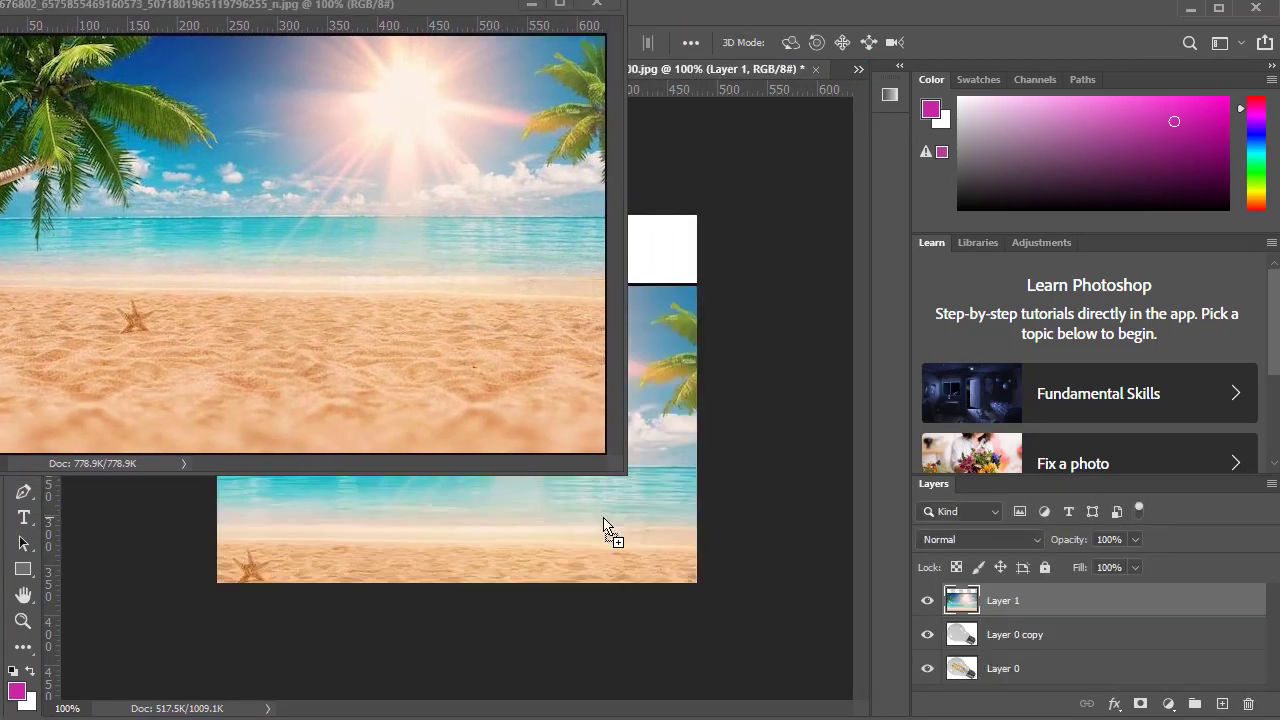
left_click(590, 6)
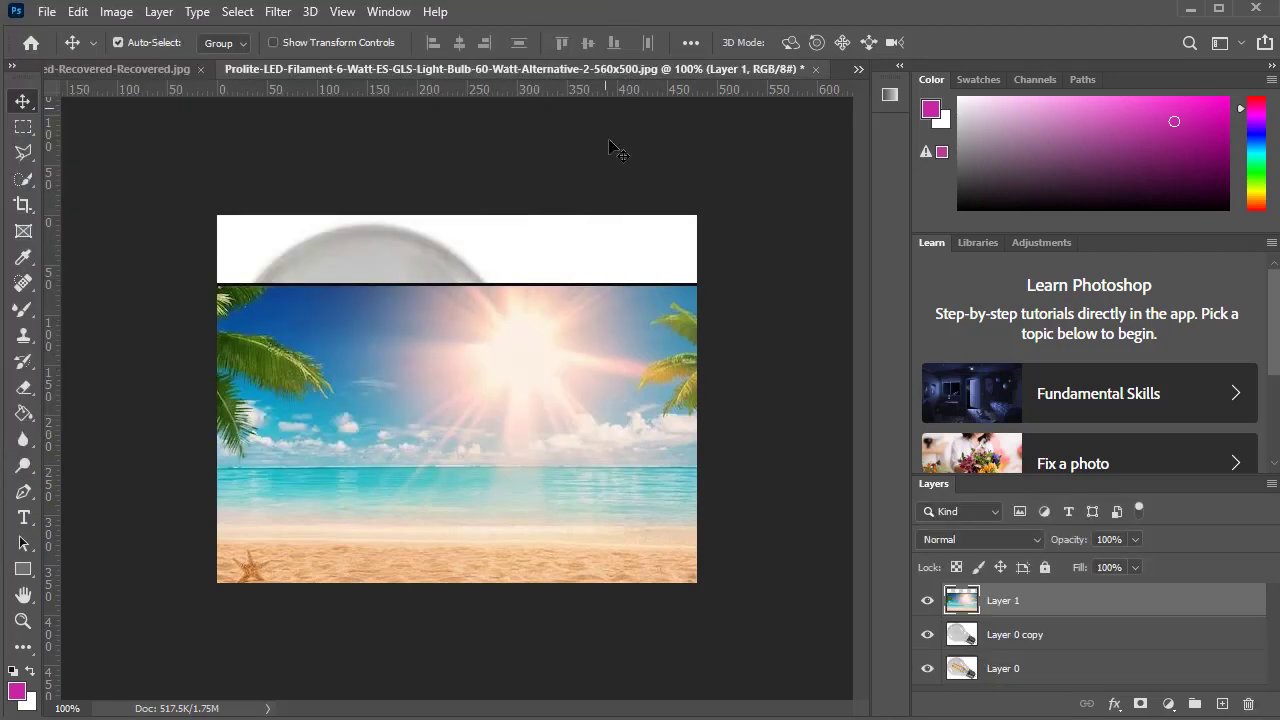
left_click_drag(571, 437, 573, 346)
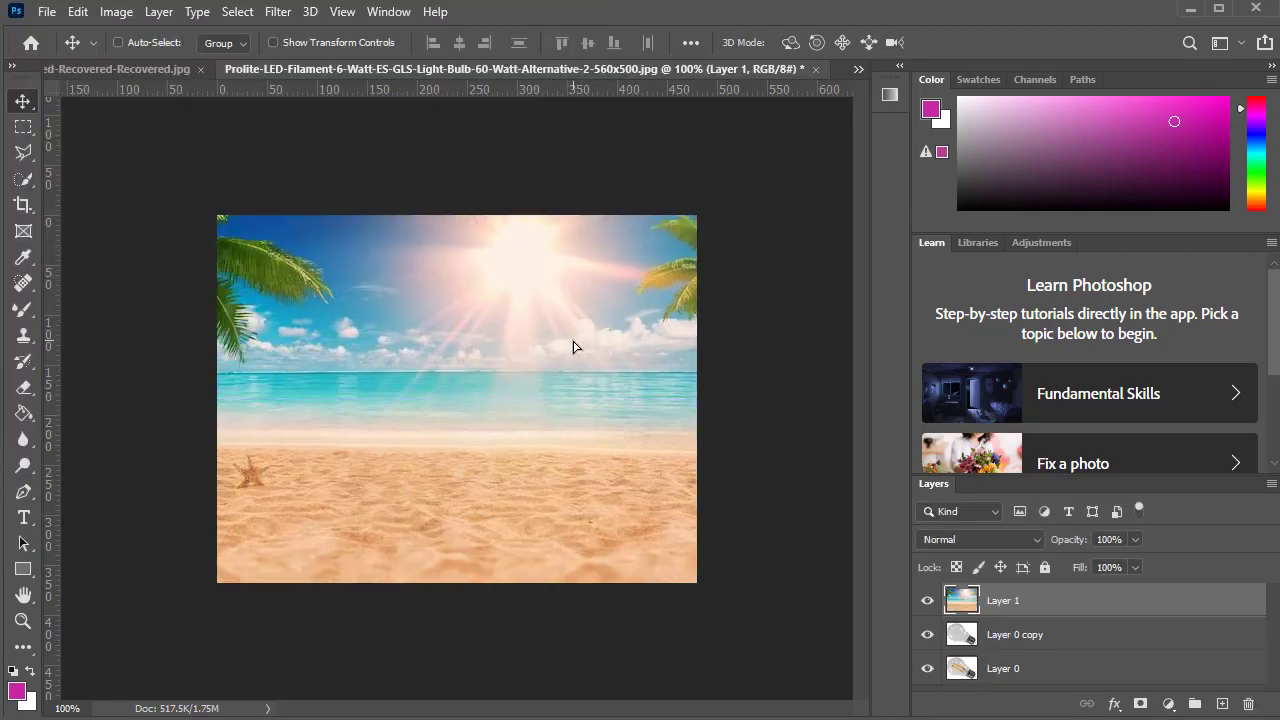
Scale the beach layer to 87.20%, shift it slightly right, and commit the transform.
key("ctrl+t")
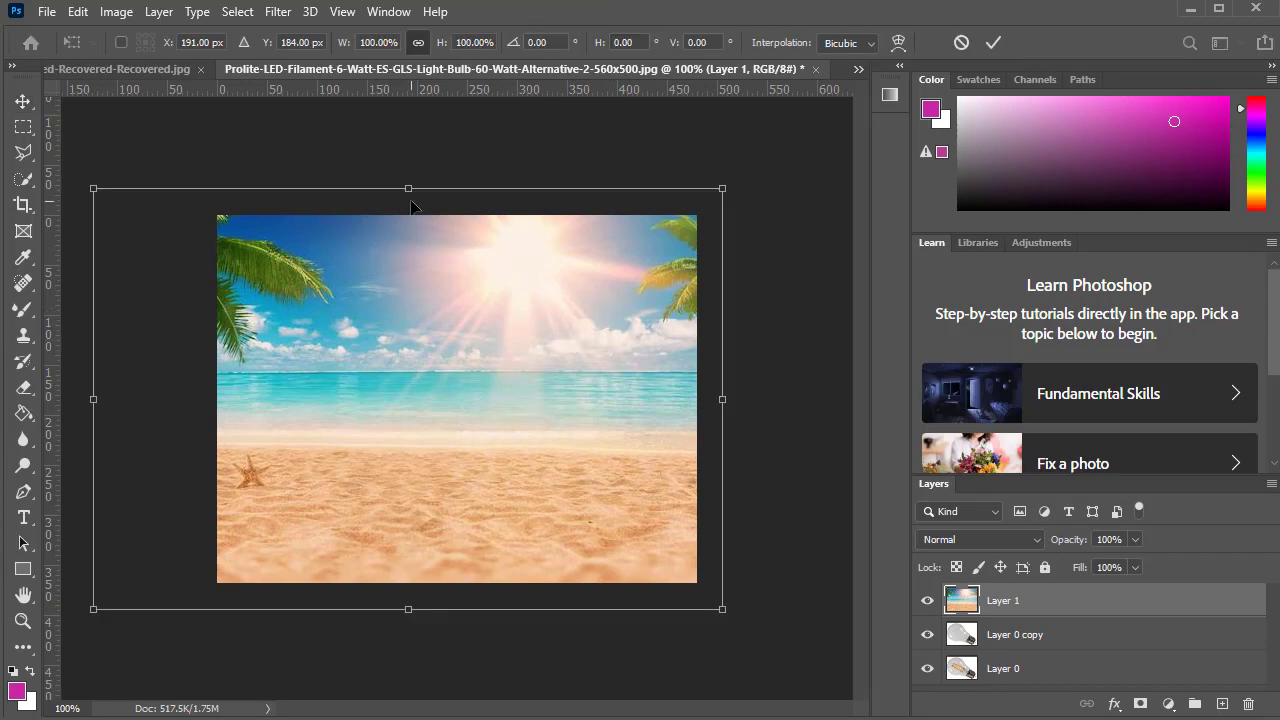
left_click_drag(408, 188, 408, 215)
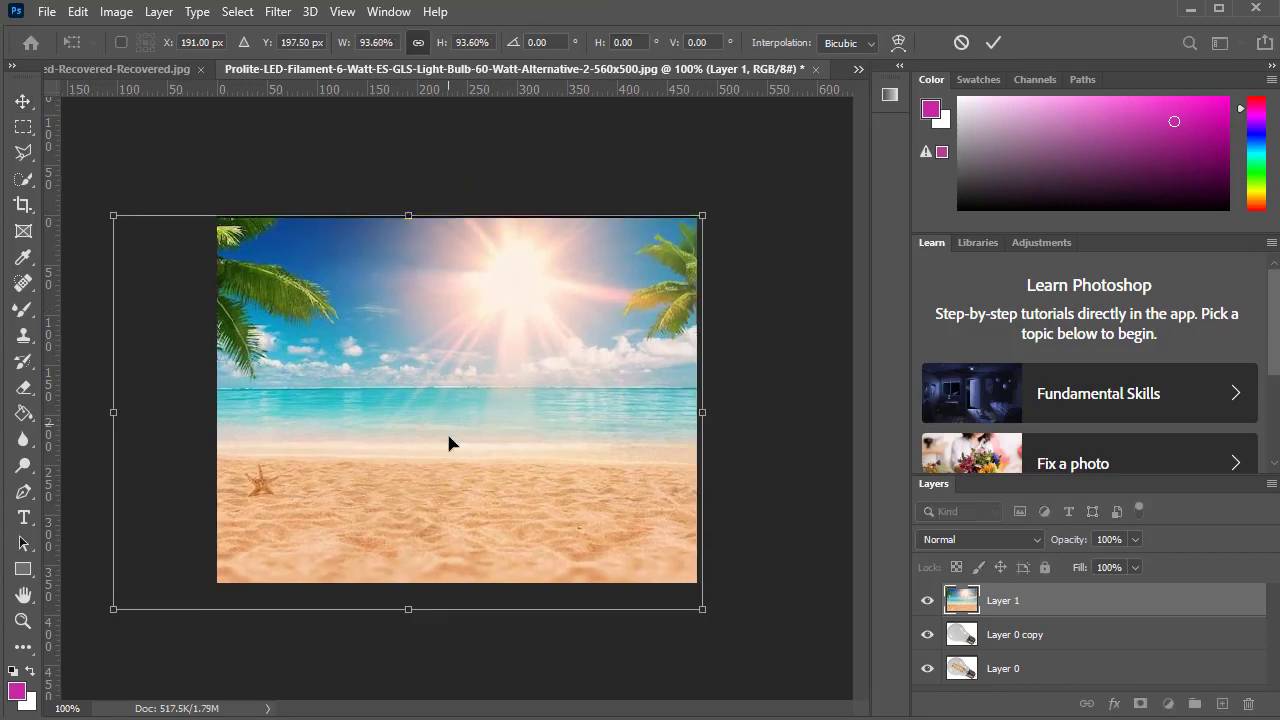
left_click_drag(409, 608, 421, 582)
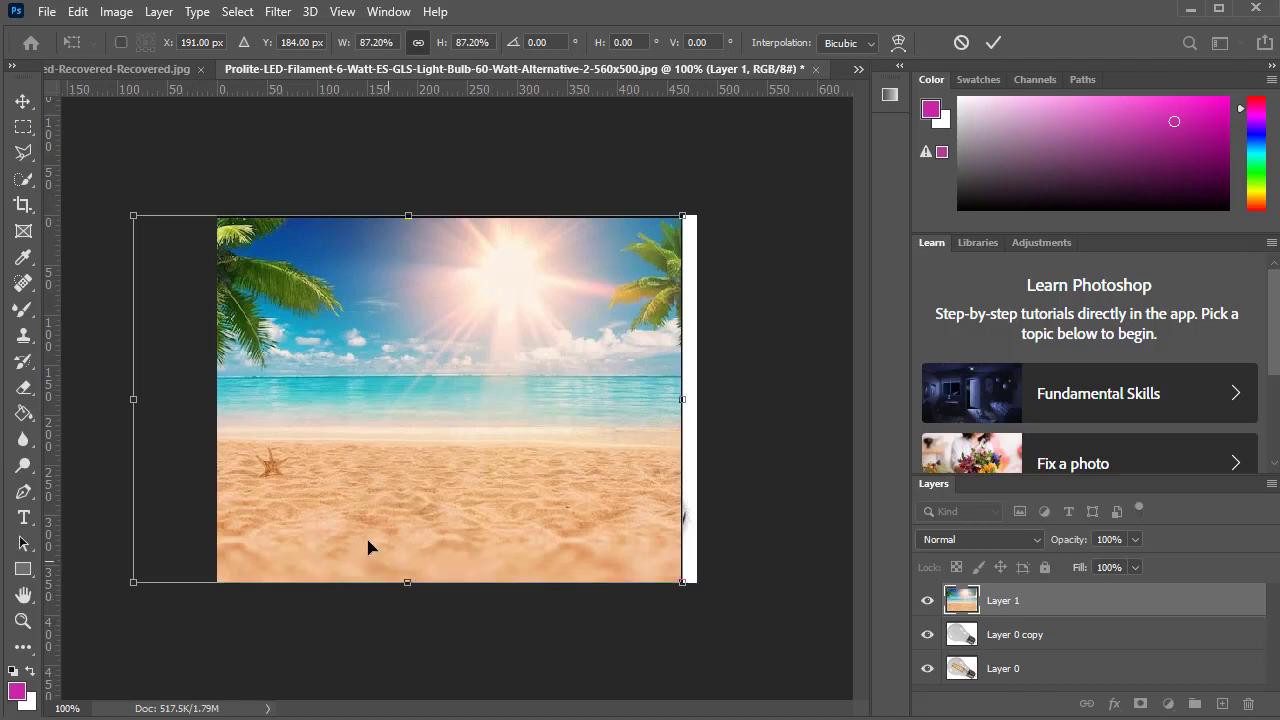
mouse_move(343, 521)
left_mouse_down()
mouse_move(357, 520)
mouse_move(320, 514)
mouse_move(521, 529)
mouse_move(434, 523)
mouse_move(434, 543)
mouse_move(451, 545)
mouse_move(457, 523)
mouse_move(440, 531)
left_mouse_up()
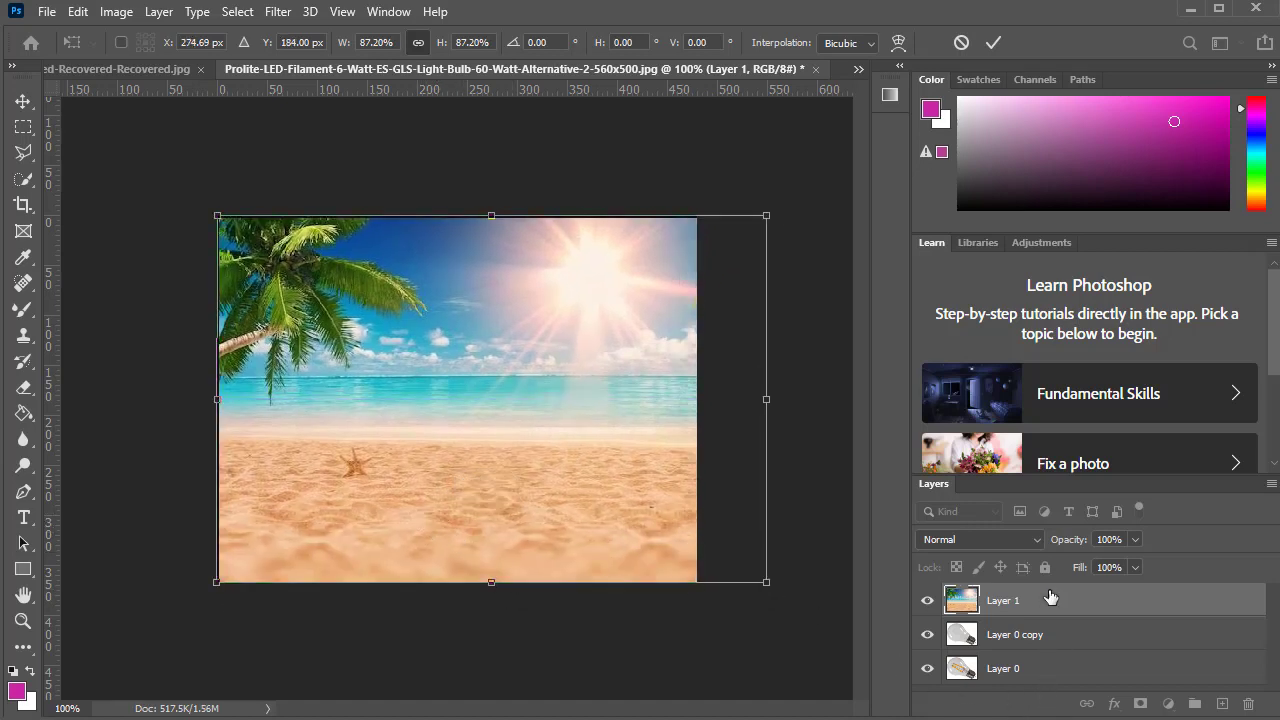
key("Return")
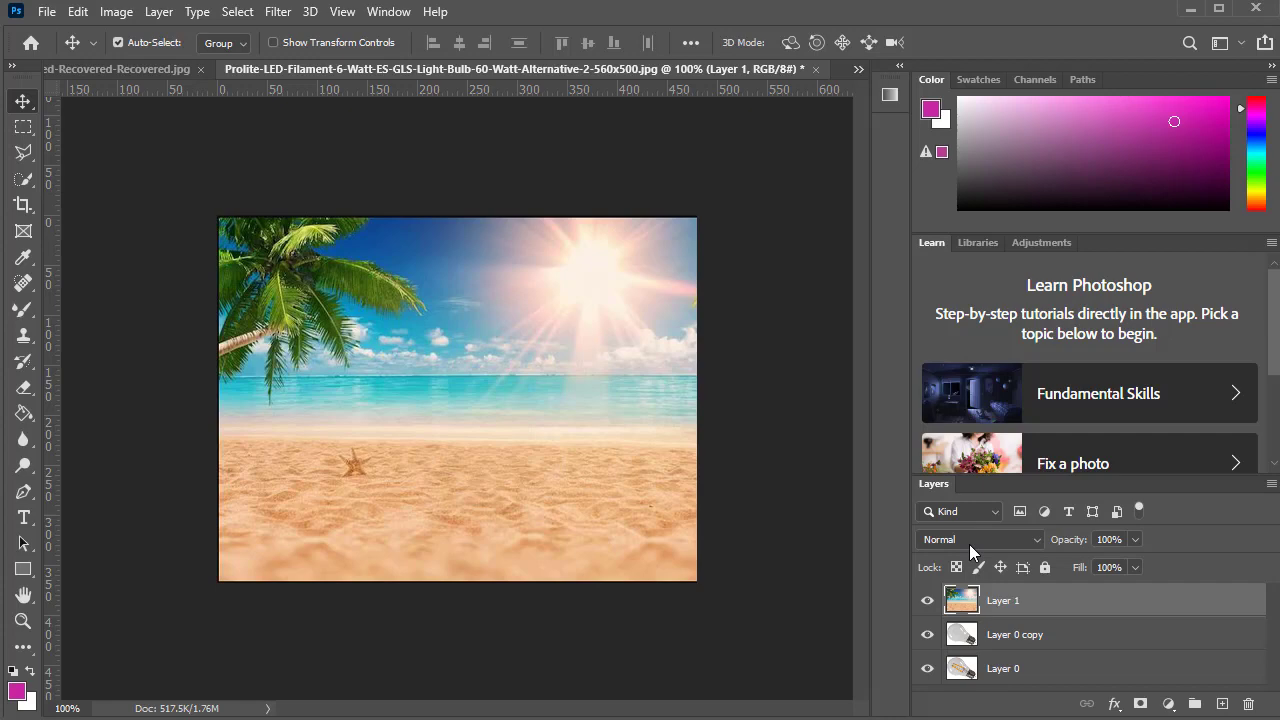
Set Layer 1's blend mode to Multiply and add a white layer mask.
left_click(1022, 545)
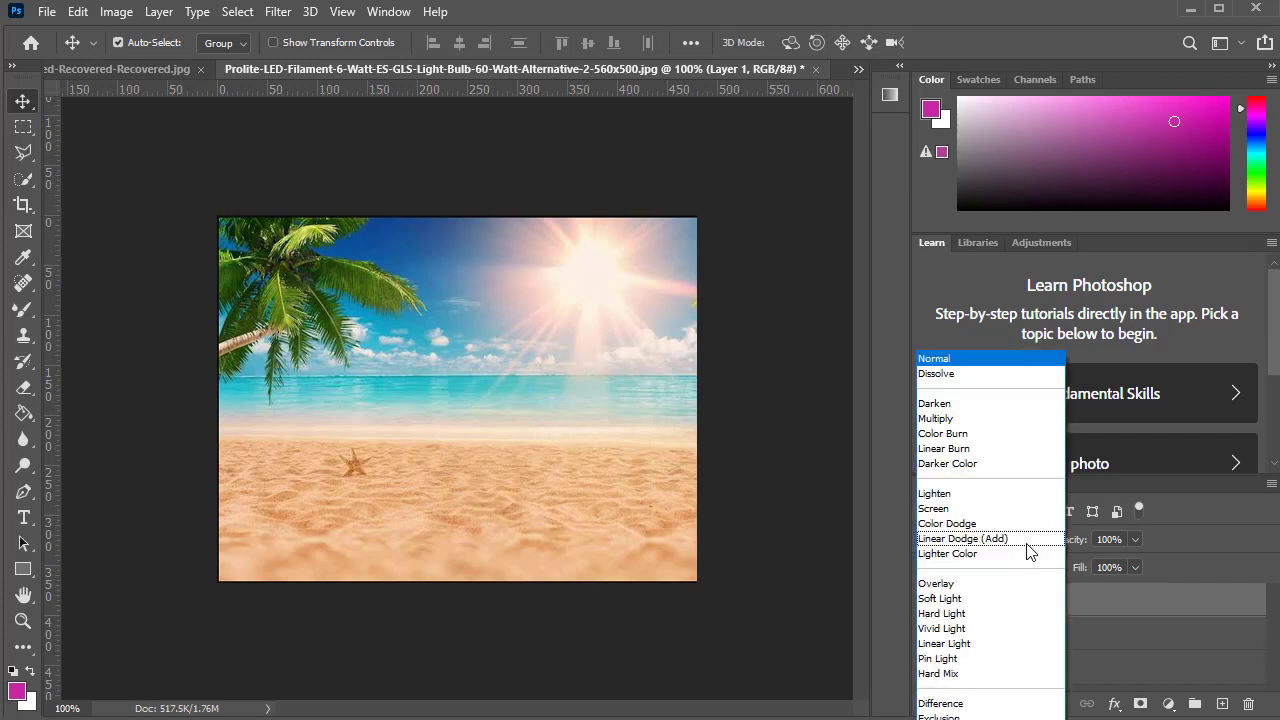
left_click(948, 420)
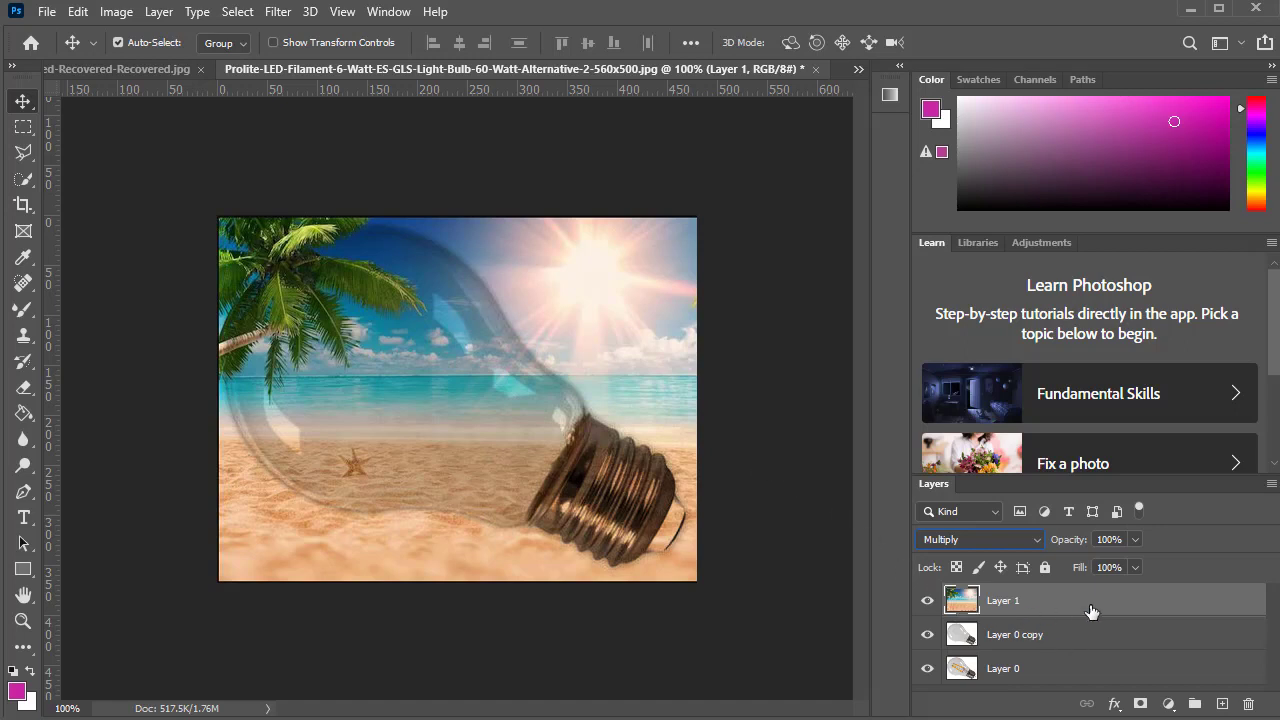
left_click(1141, 705)
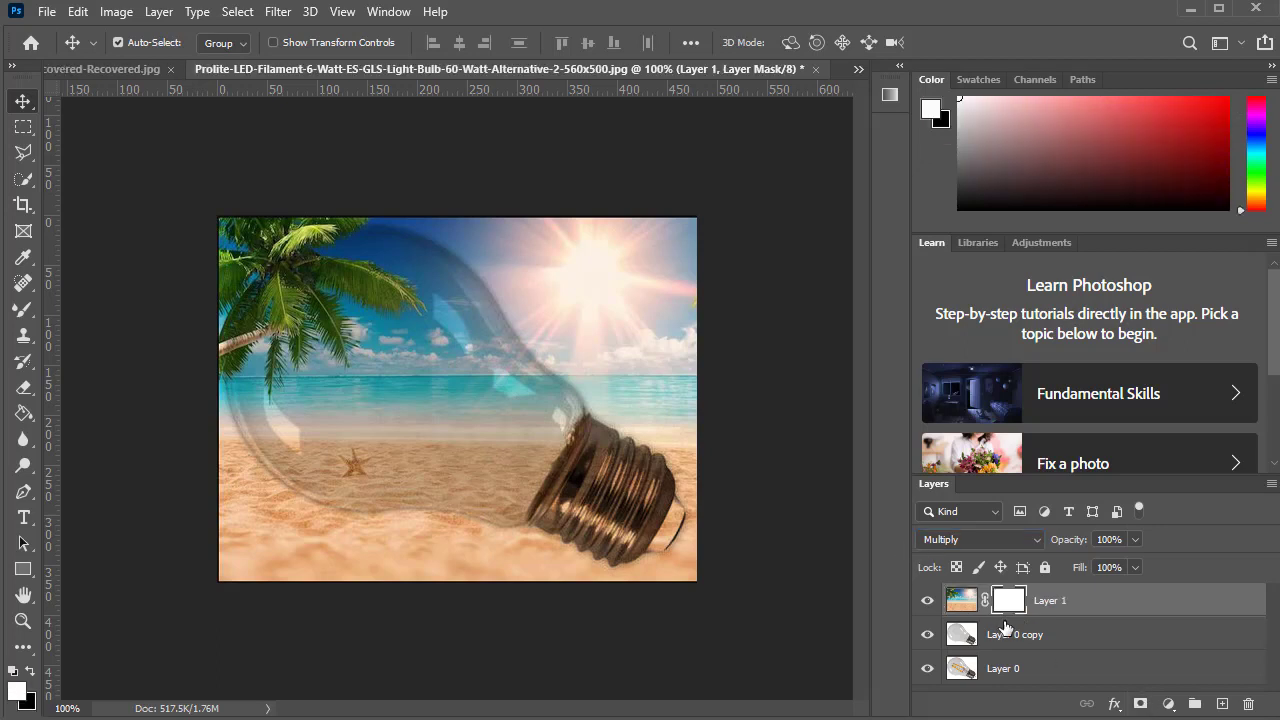
Make black the foreground colour and set the Brush to a smaller size with 0% hardness.
left_click(33, 671)
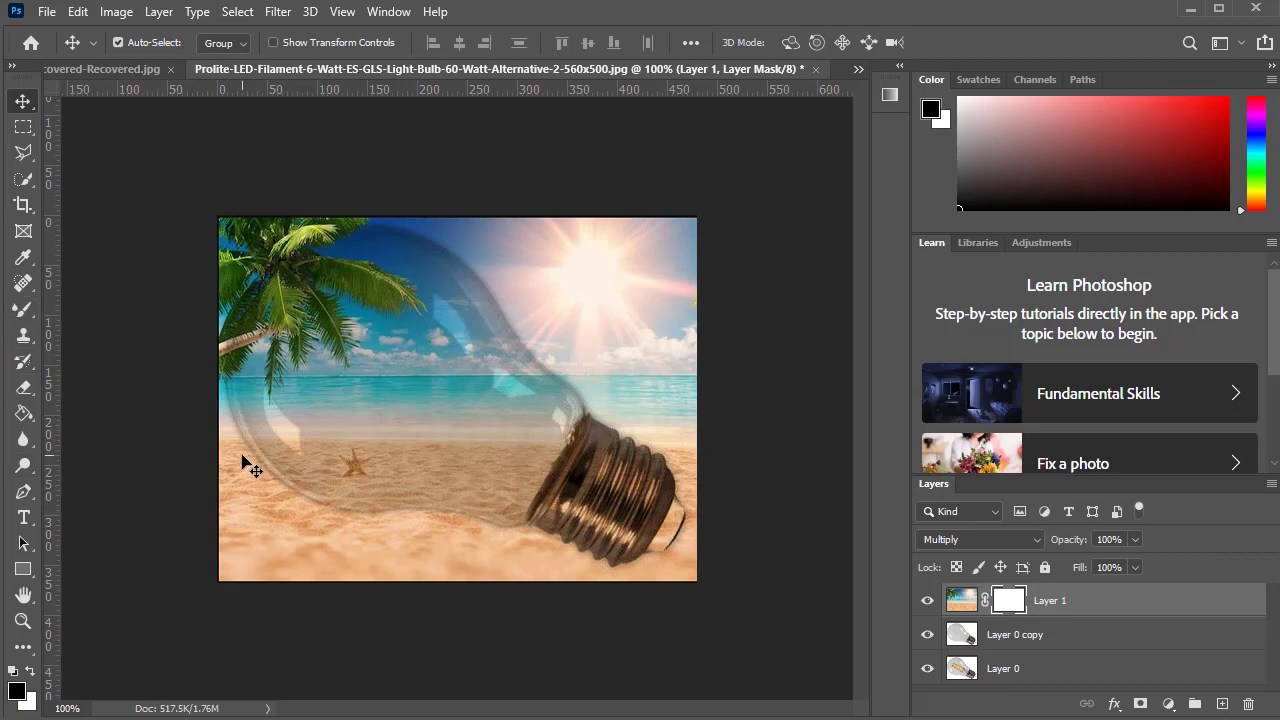
left_click(17, 316)
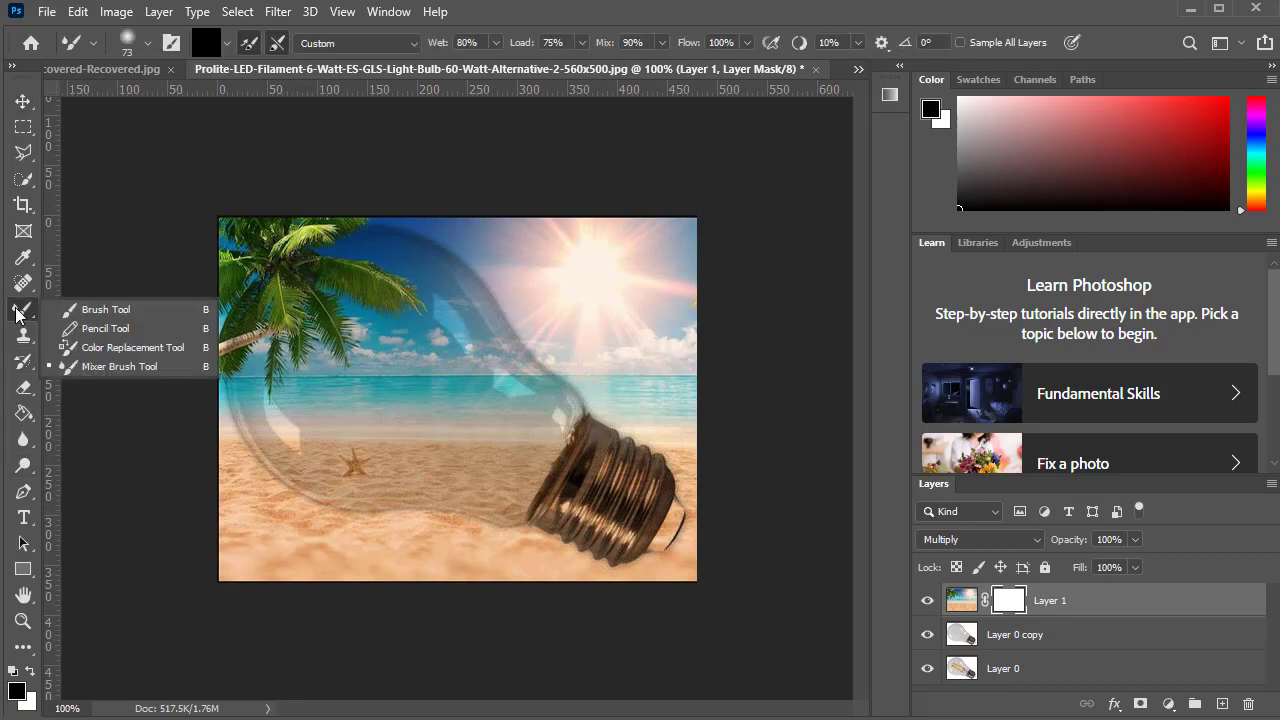
left_click(81, 310)
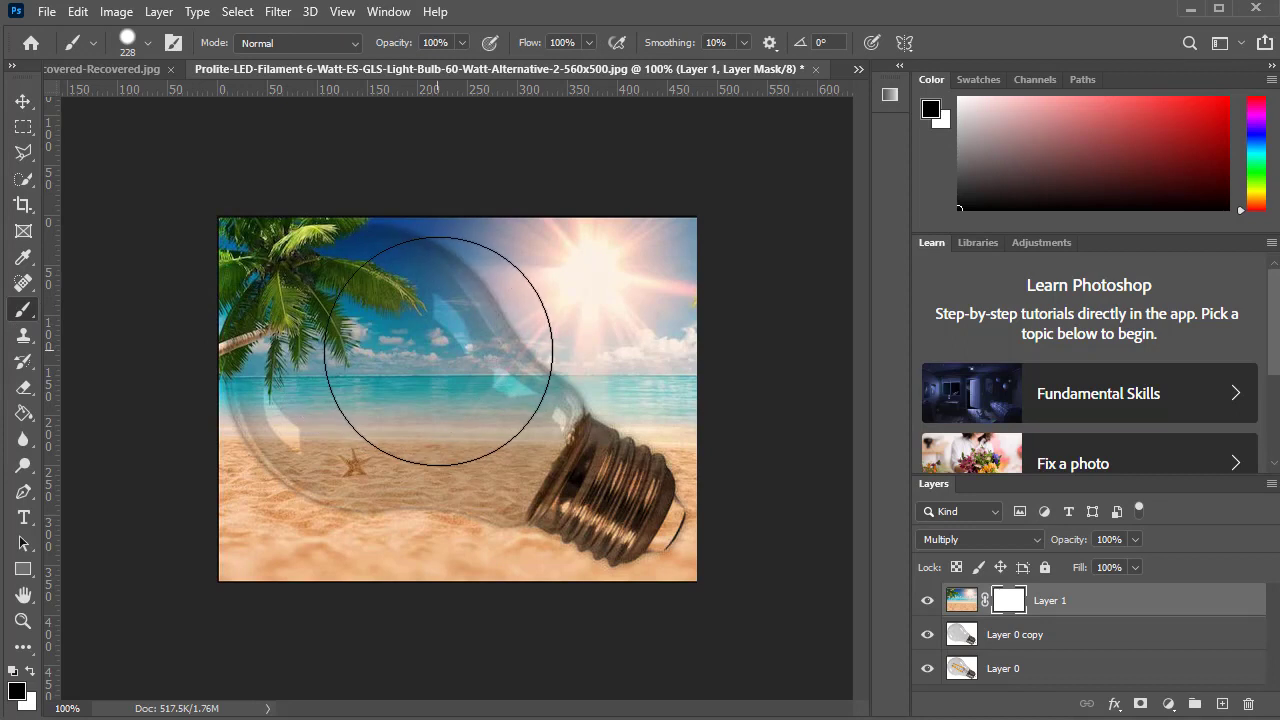
right_click(466, 366)
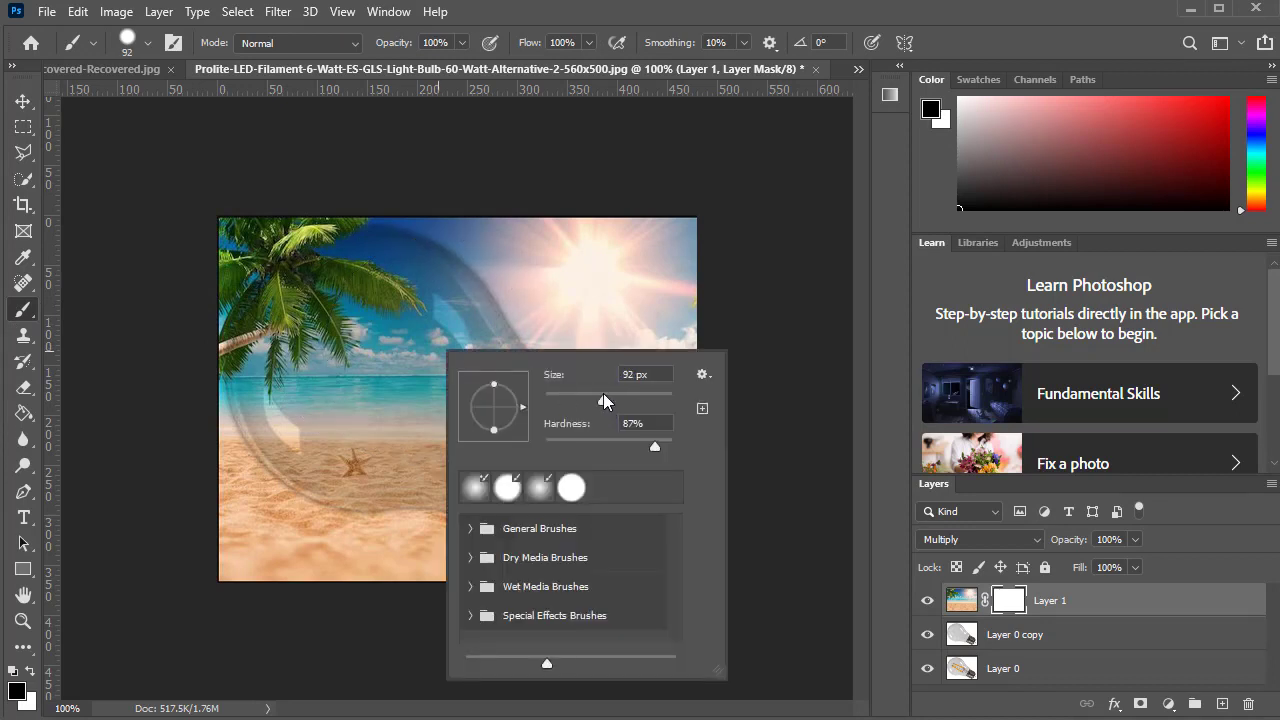
left_click_drag(603, 394, 577, 407)
left_click_drag(655, 446, 527, 443)
key("Tab")
left_click(779, 522)
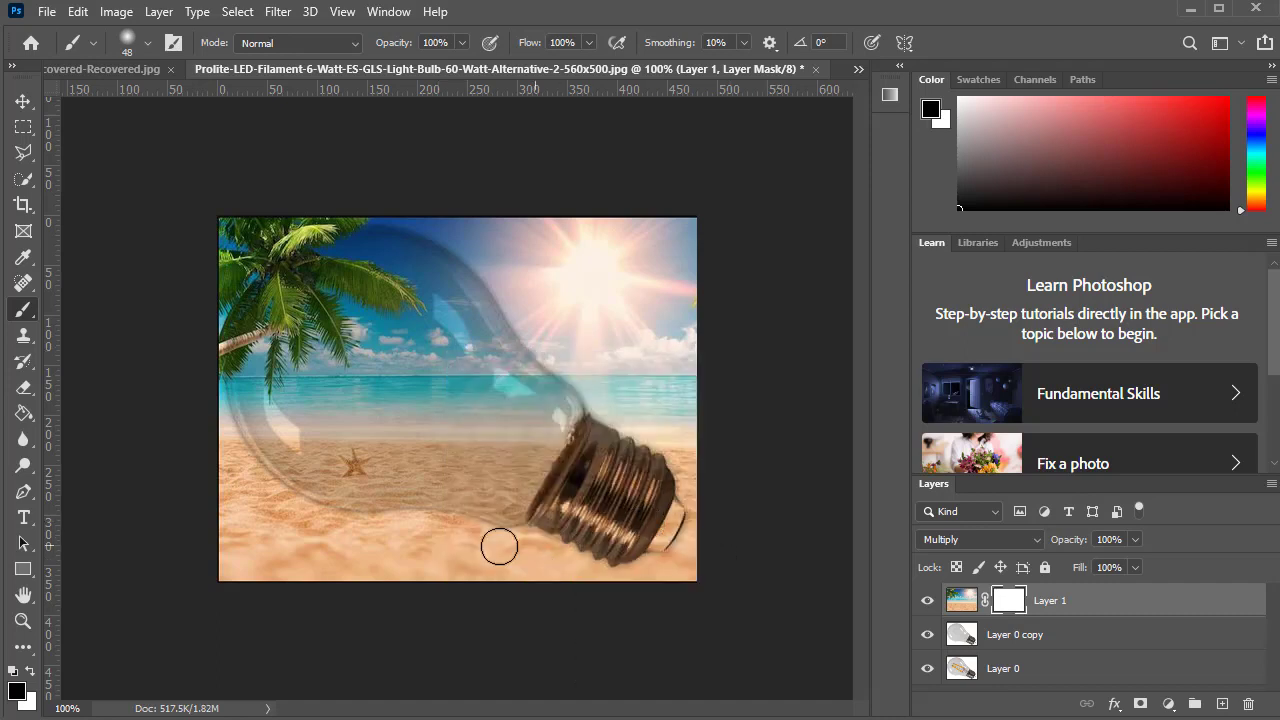
Zoom in on the bulb, return the view to 100%, and reselect the Brush.
left_click(23, 620)
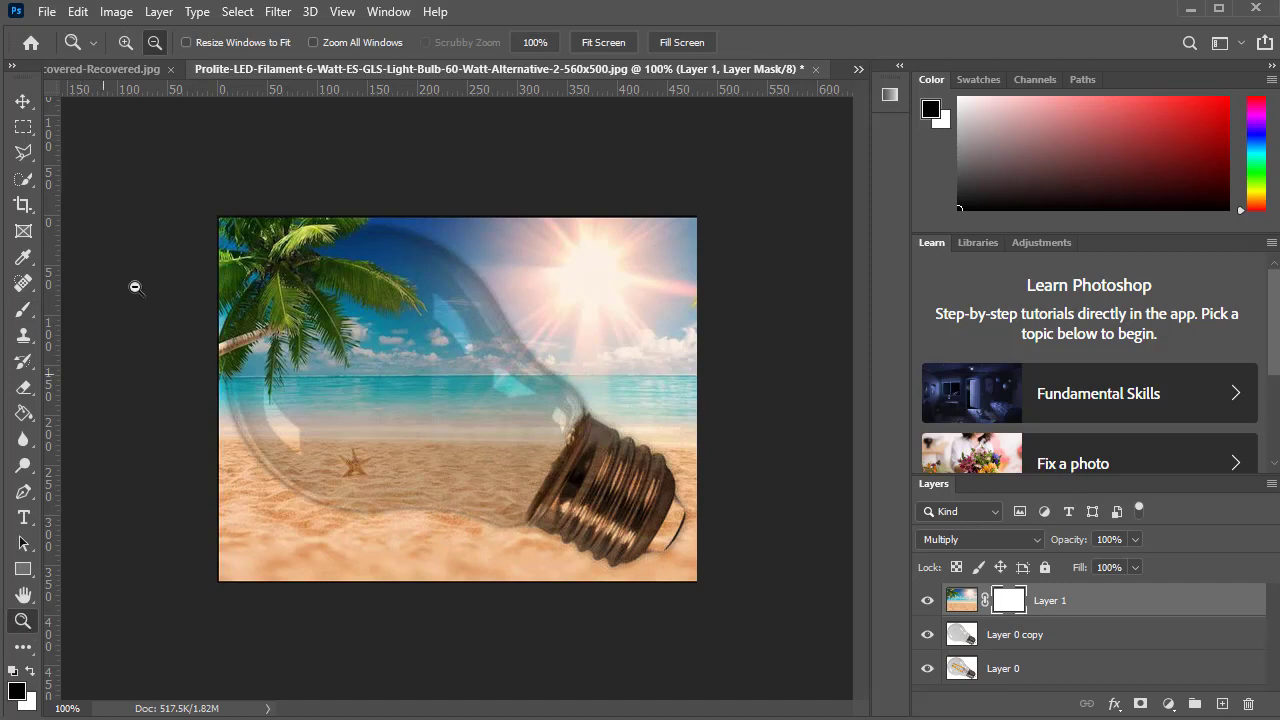
left_click(457, 339)
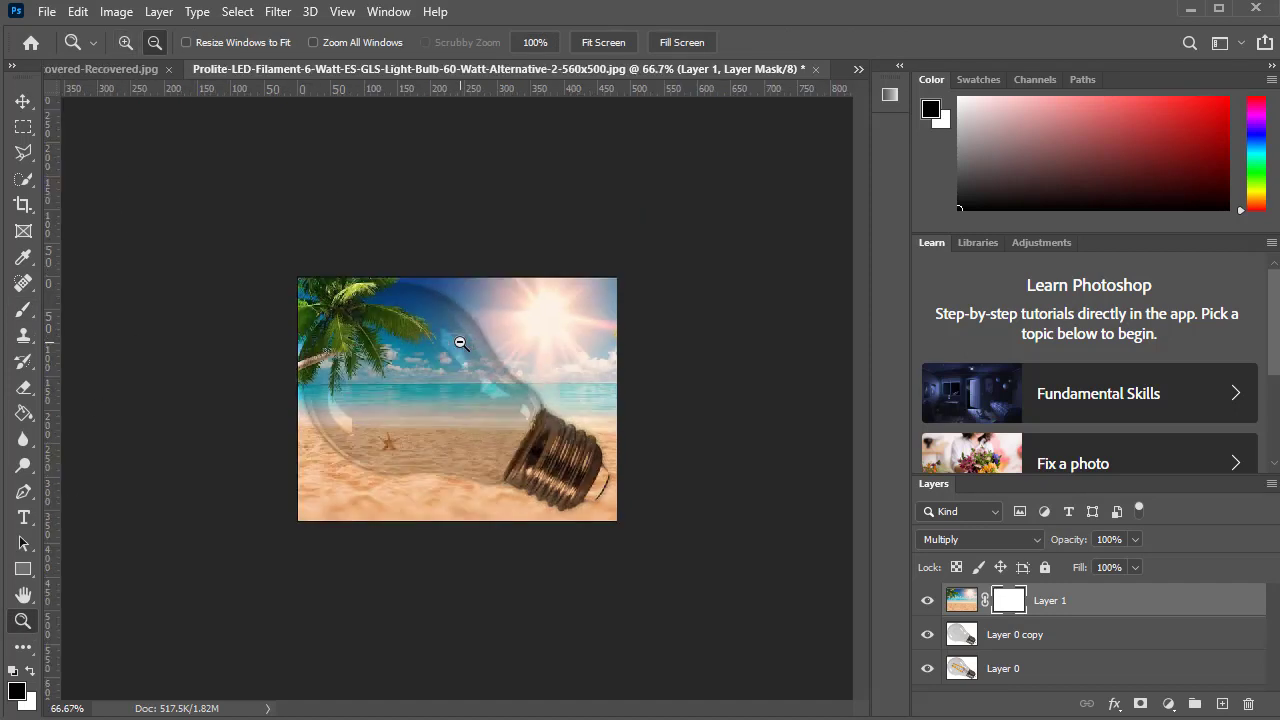
left_click(125, 44)
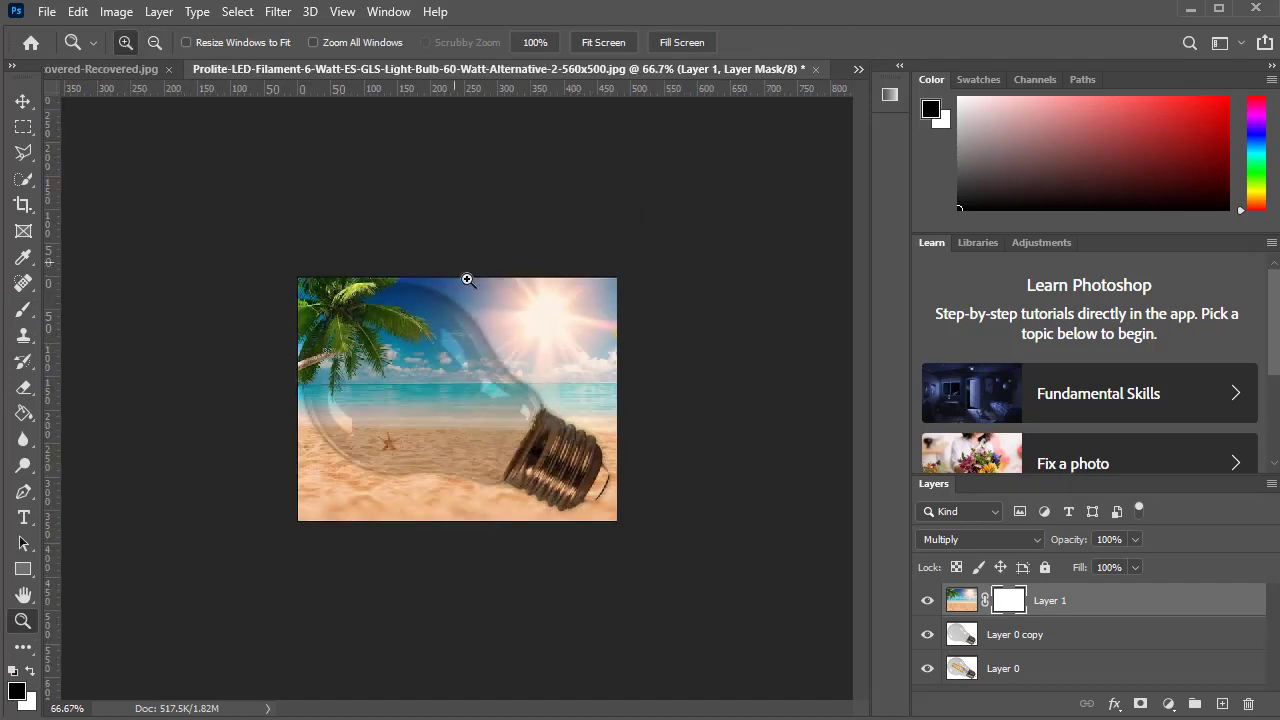
left_click(492, 344)
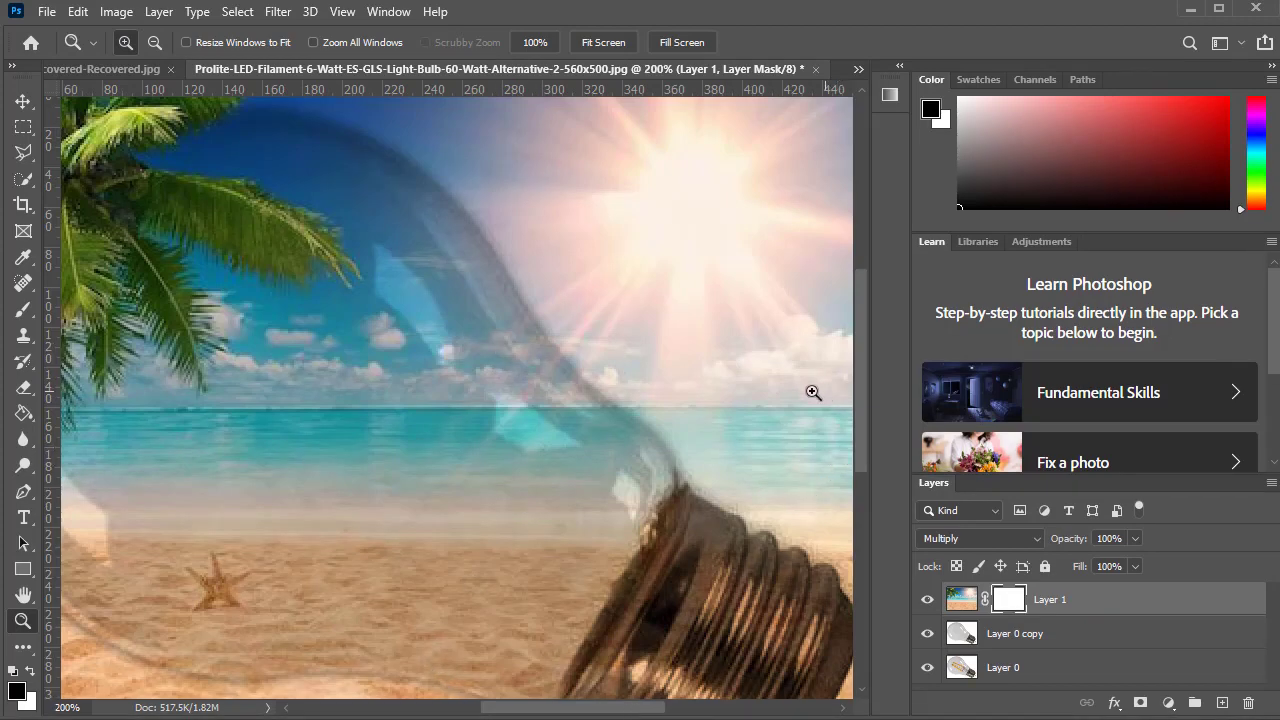
left_click(153, 43)
left_click(240, 131)
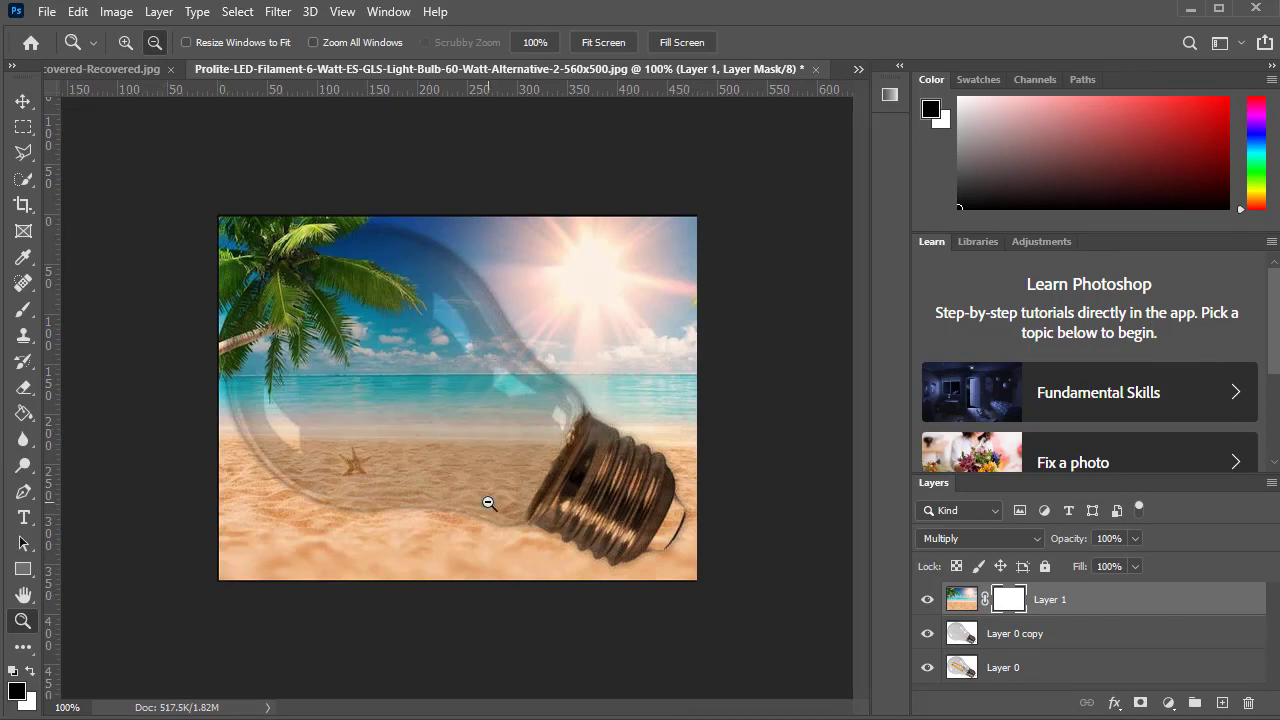
left_click(22, 316)
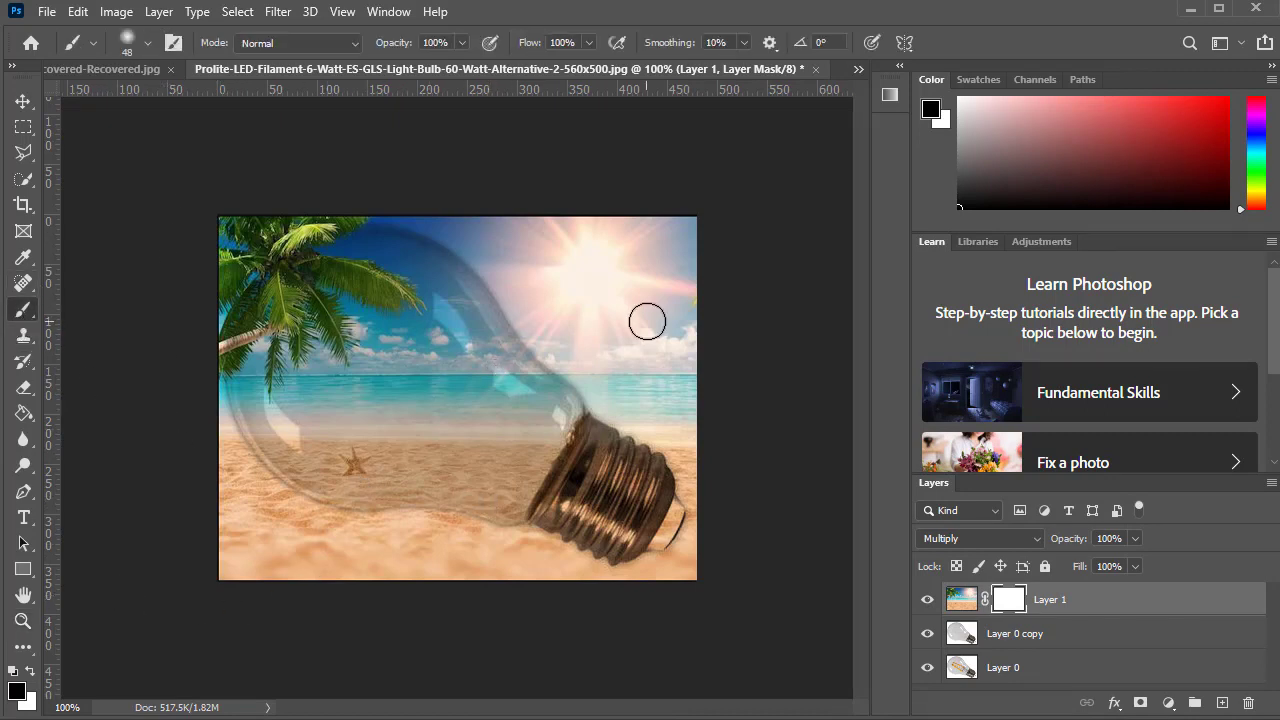
Paint black on the mask over the sun, top-left corner, lower-left edge and around the socket.
mouse_move(703, 296)
left_mouse_down()
mouse_move(660, 163)
mouse_move(577, 134)
mouse_move(679, 348)
mouse_move(500, 225)
mouse_move(550, 235)
mouse_move(690, 420)
mouse_move(543, 291)
mouse_move(463, 194)
mouse_move(539, 213)
left_mouse_up()
mouse_move(682, 345)
left_mouse_down()
mouse_move(723, 457)
mouse_move(610, 365)
mouse_move(625, 411)
mouse_move(600, 400)
mouse_move(488, 260)
mouse_move(433, 222)
mouse_move(323, 200)
mouse_move(245, 224)
mouse_move(201, 265)
mouse_move(263, 201)
mouse_move(208, 269)
mouse_move(277, 214)
mouse_move(427, 194)
left_mouse_up()
mouse_move(262, 222)
left_mouse_down()
mouse_move(249, 237)
mouse_move(262, 232)
left_mouse_up()
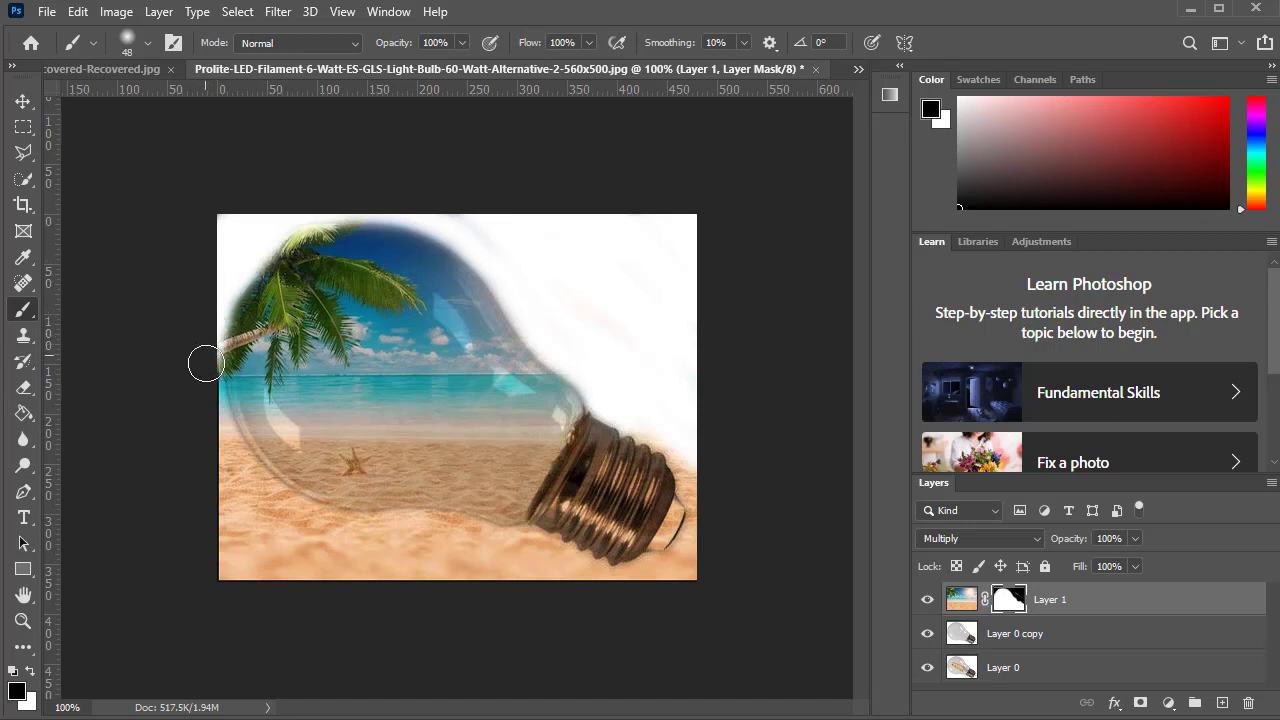
mouse_move(210, 420)
left_mouse_down()
mouse_move(276, 548)
mouse_move(220, 549)
mouse_move(286, 611)
mouse_move(220, 463)
mouse_move(288, 506)
mouse_move(359, 527)
mouse_move(518, 541)
mouse_move(651, 580)
mouse_move(395, 565)
mouse_move(249, 540)
mouse_move(609, 589)
mouse_move(690, 535)
mouse_move(706, 554)
mouse_move(689, 457)
mouse_move(634, 583)
mouse_move(690, 453)
mouse_move(605, 500)
mouse_move(637, 404)
mouse_move(543, 543)
left_mouse_up()
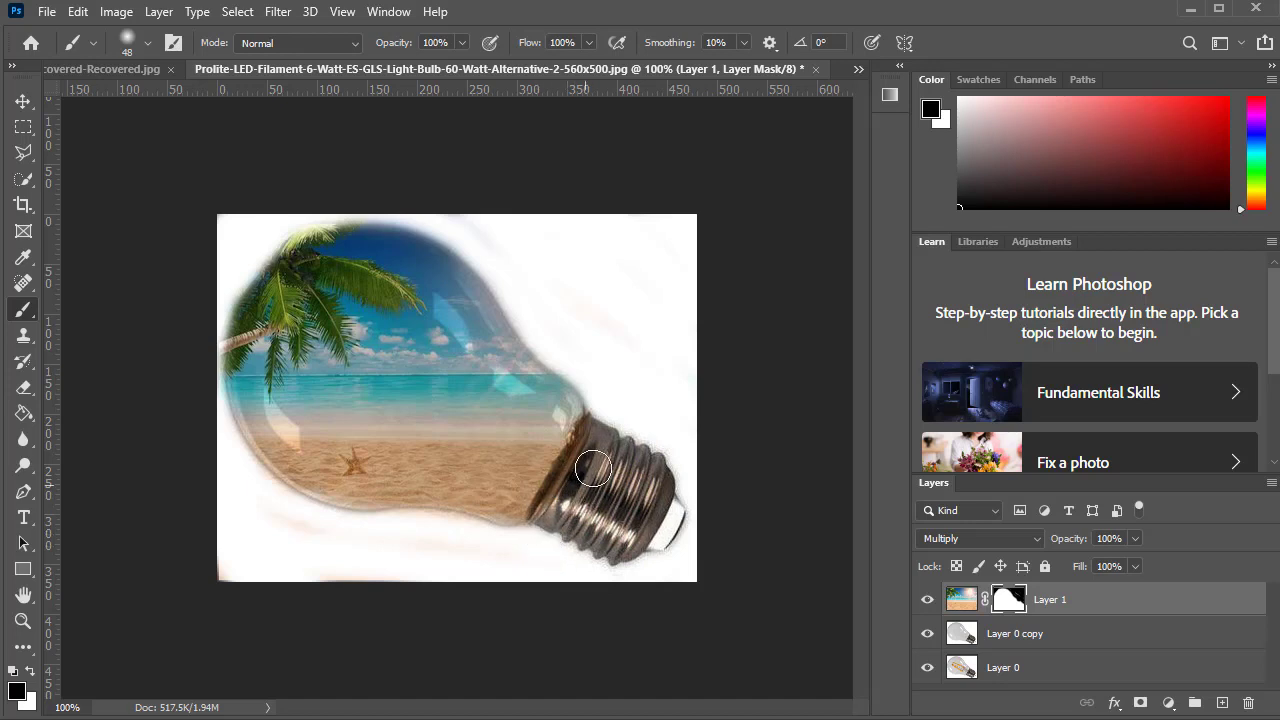
left_click_drag(609, 425, 599, 433)
left_click_drag(558, 503, 536, 547)
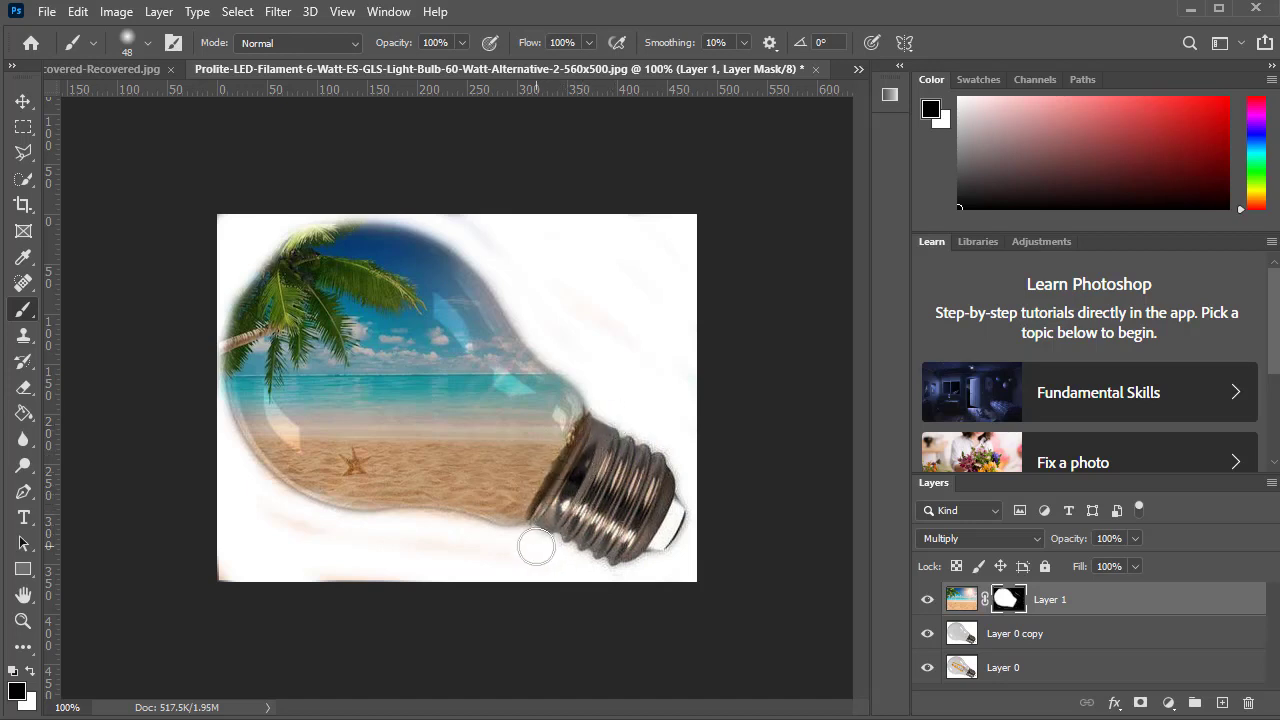
left_click(23, 620)
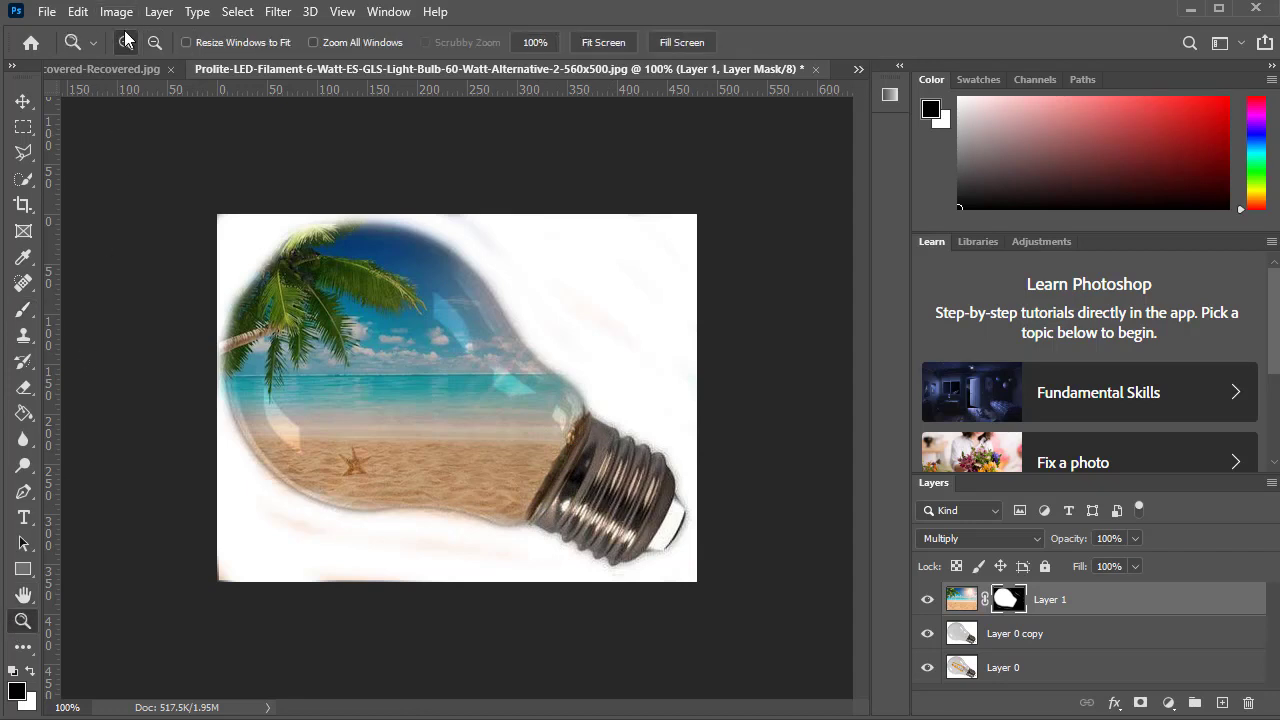
Zoom to 200% and brush black on the mask along the bulb's left and top edges.
left_click(415, 391)
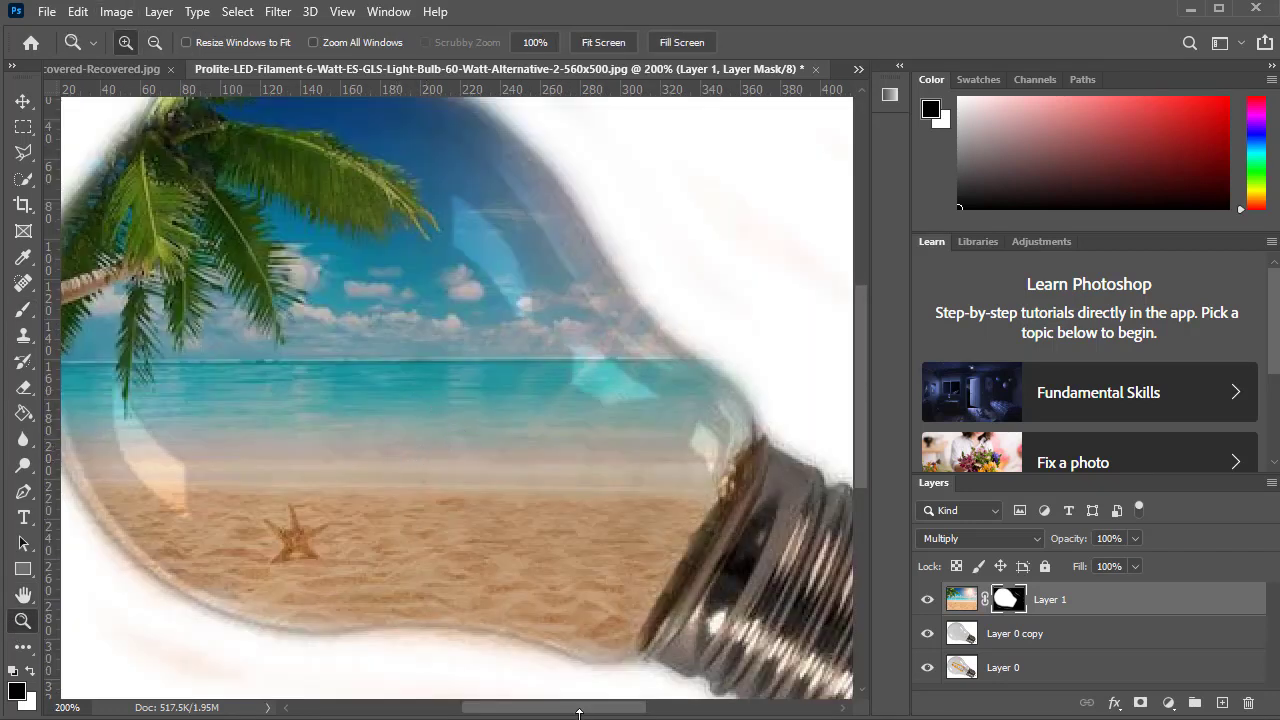
left_click_drag(593, 714, 560, 712)
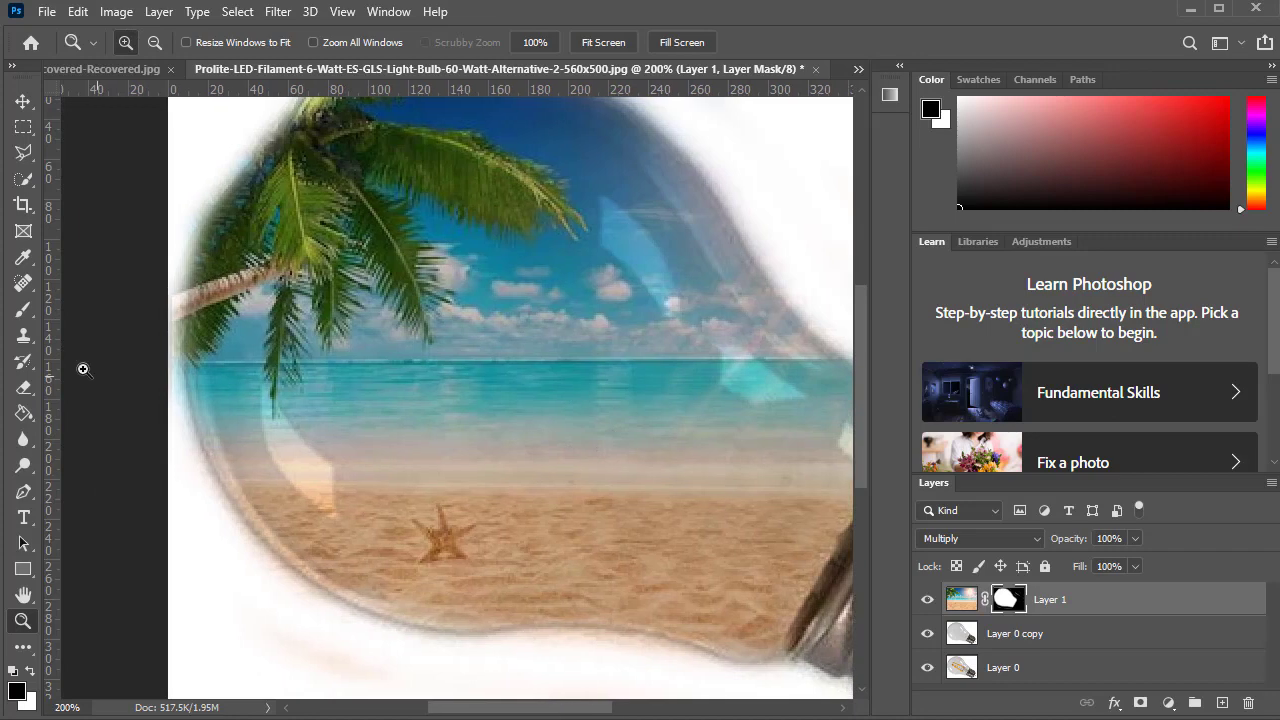
left_click(23, 310)
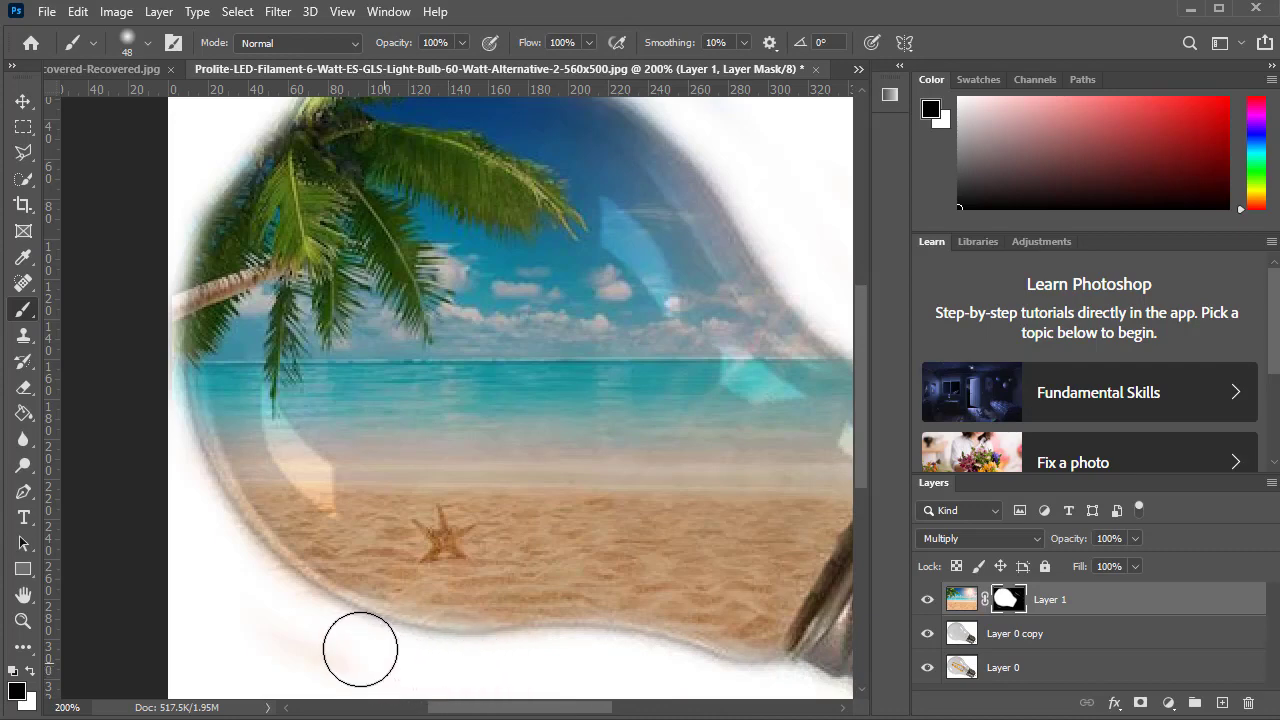
left_click_drag(271, 592, 185, 448)
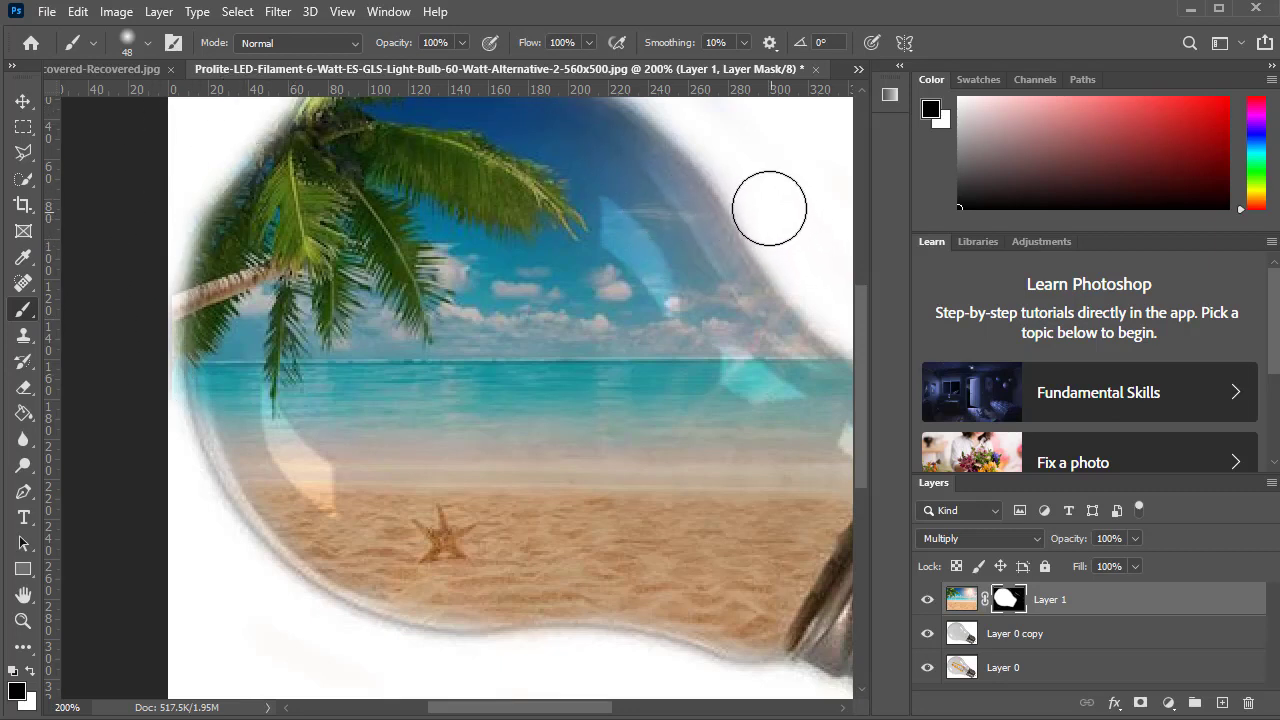
scroll(702, 302, "up", 2)
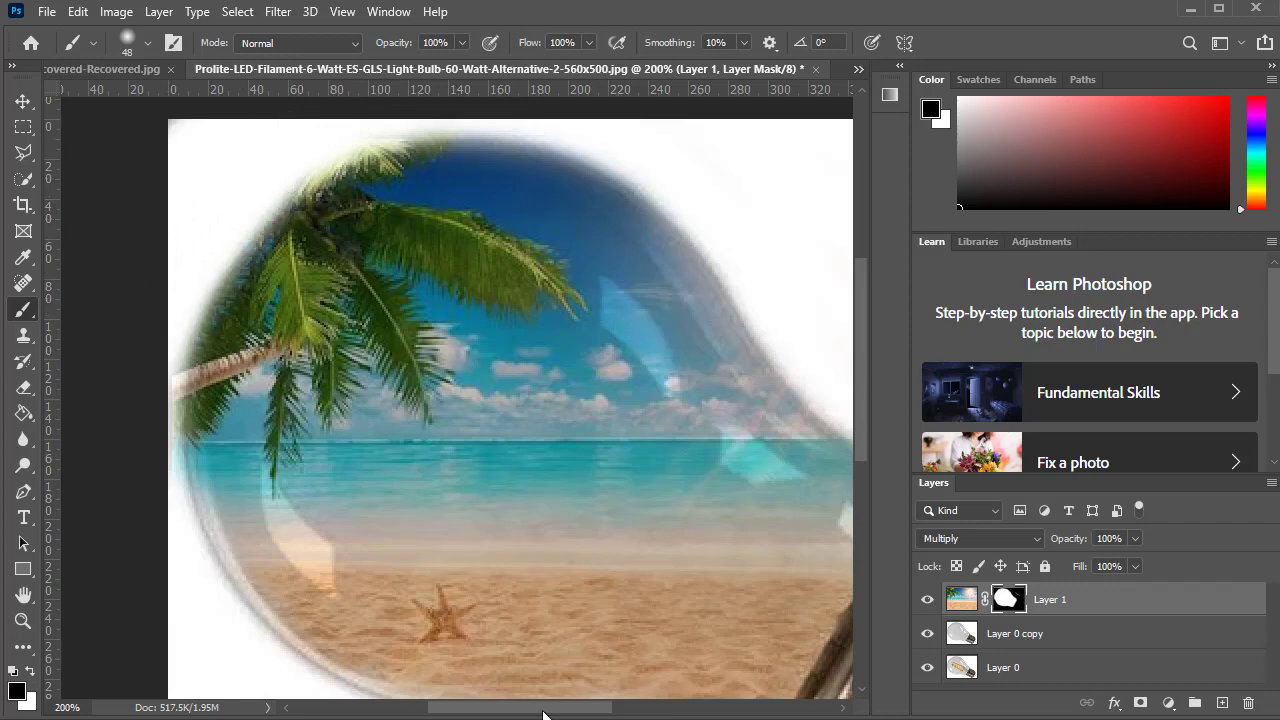
left_click_drag(511, 712, 596, 712)
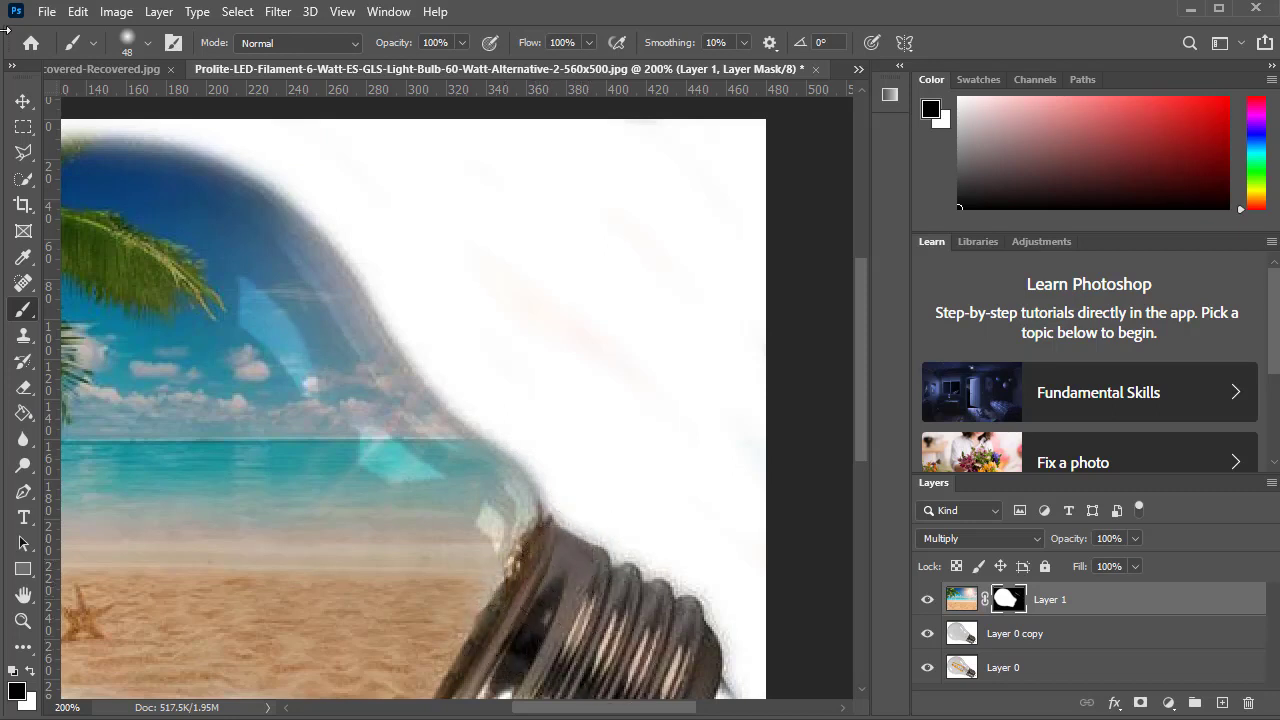
left_click(22, 620)
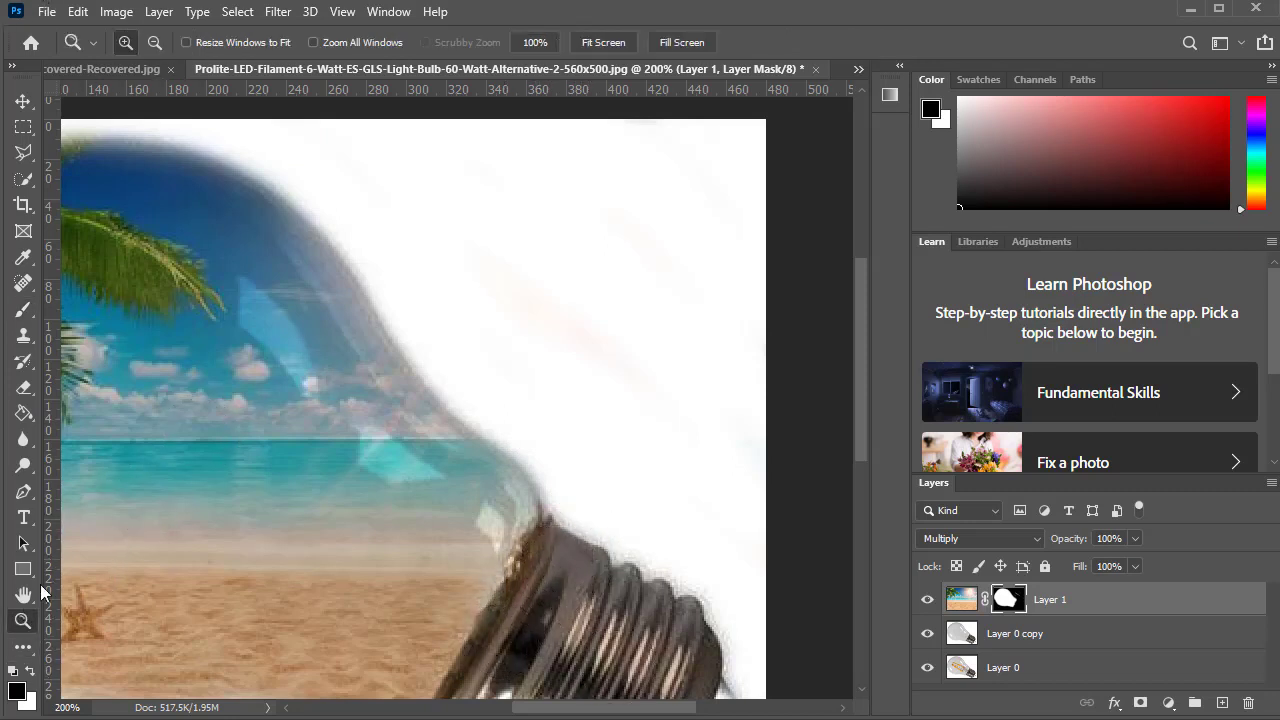
left_click(153, 43)
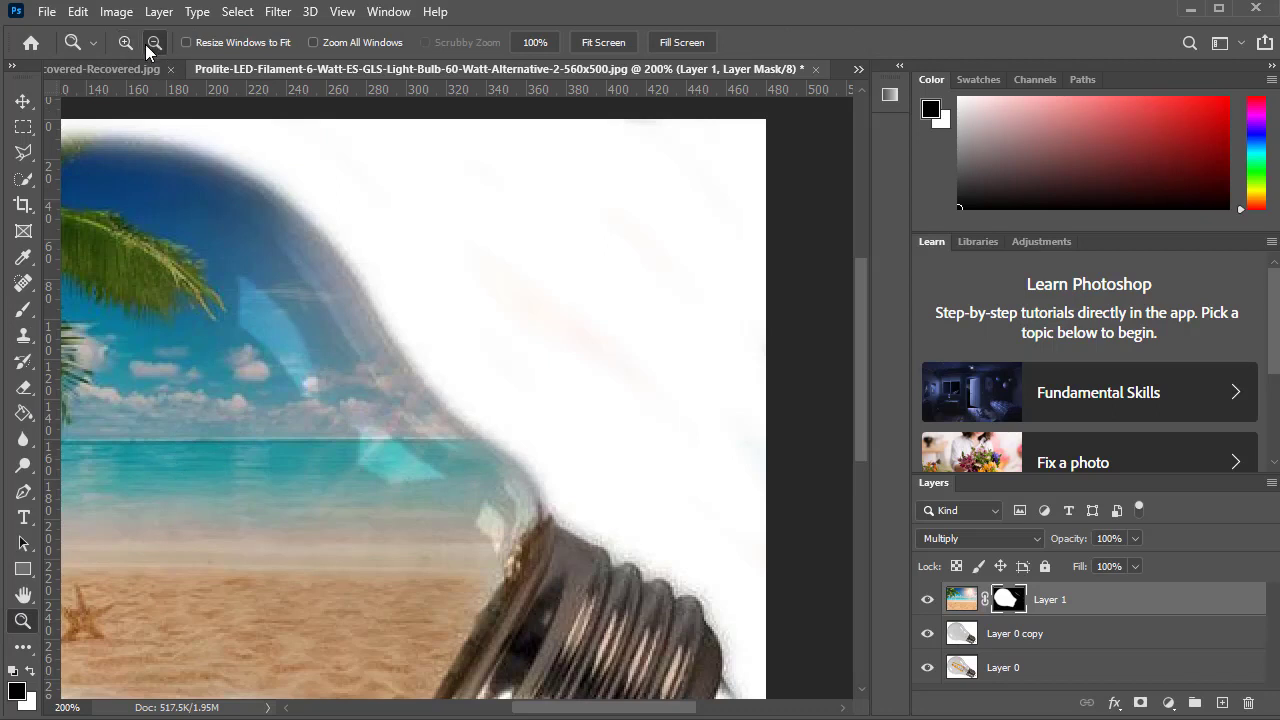
left_click(396, 262)
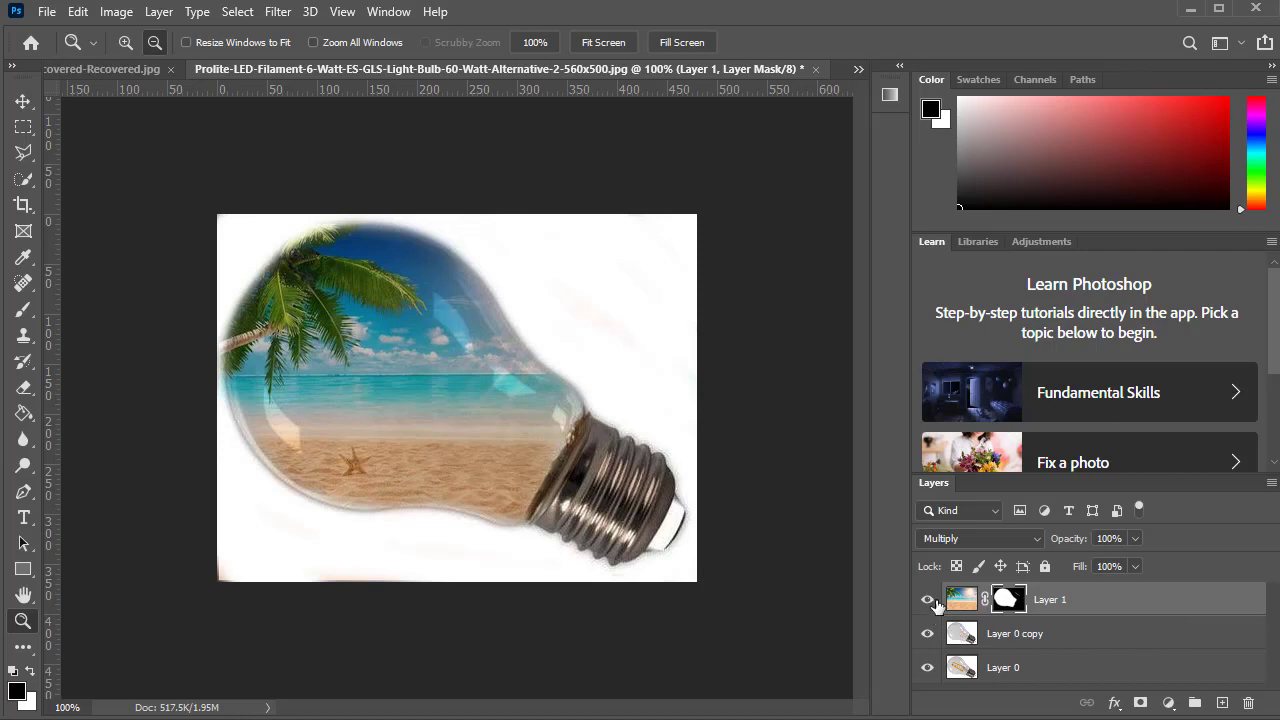
left_click(927, 600)
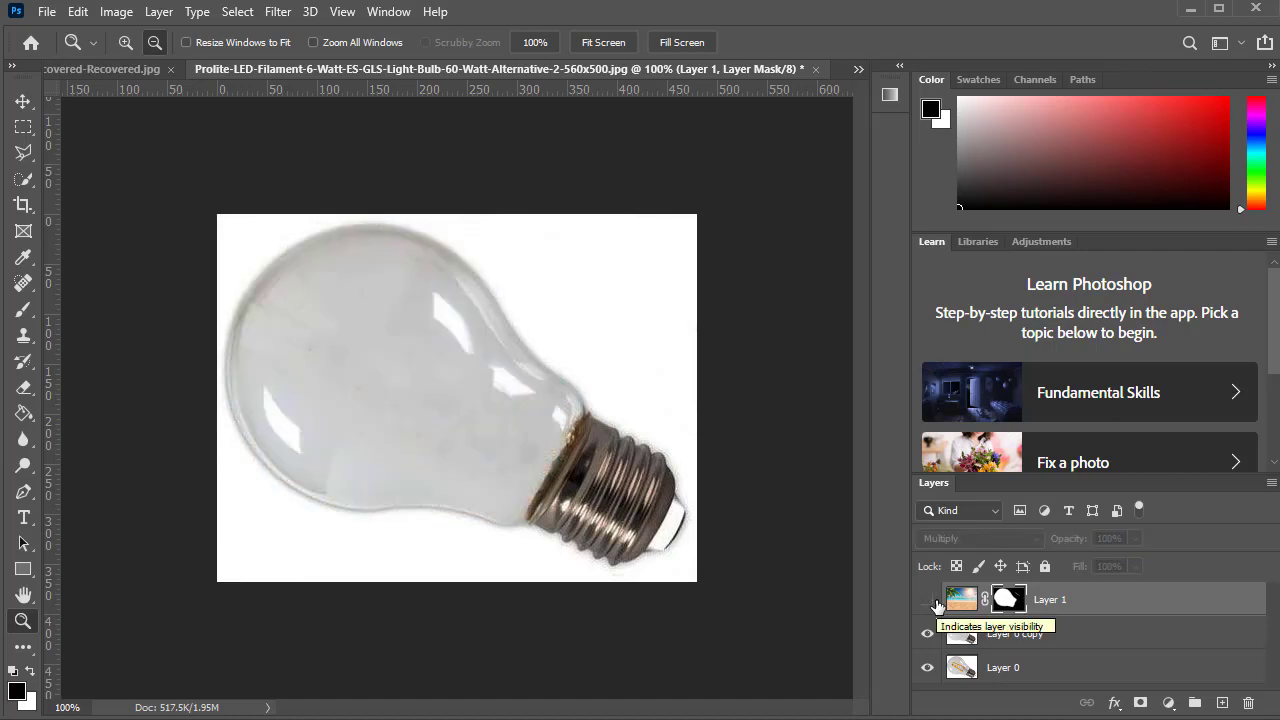
left_click(927, 600)
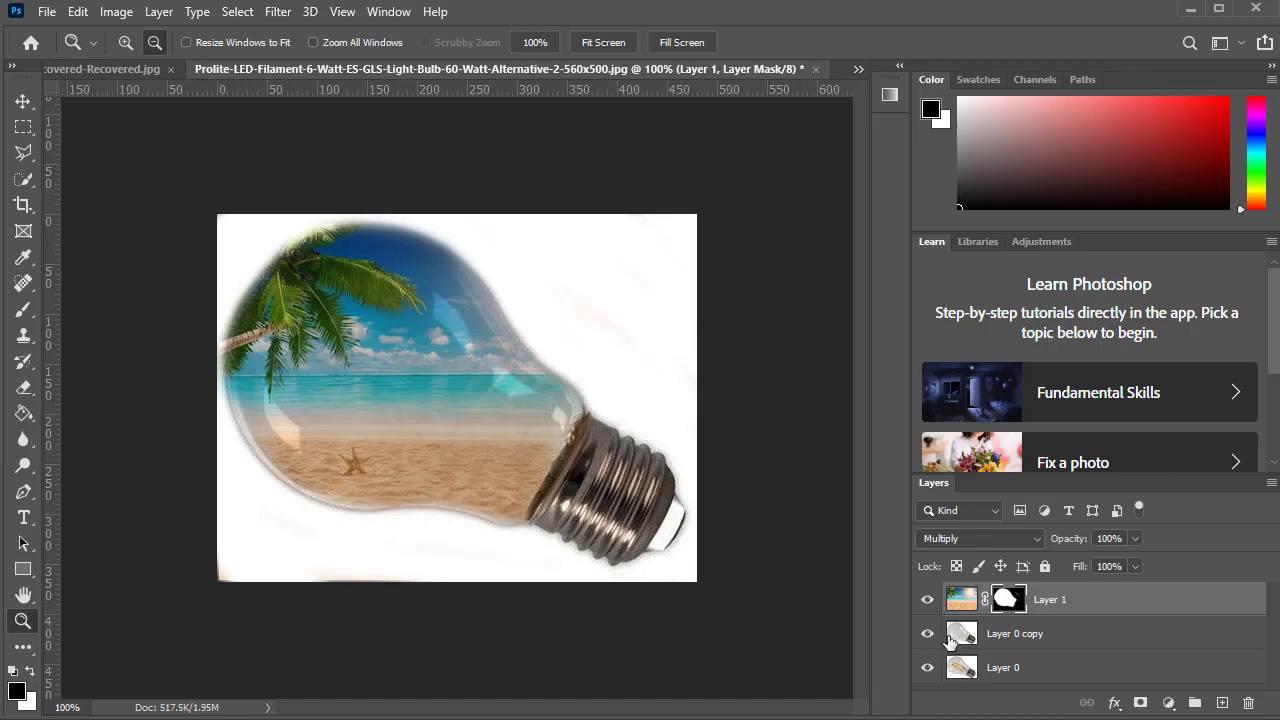
Add a new Layer 2 below Layer 1 and lasso the area beneath the bulb.
left_click(23, 179)
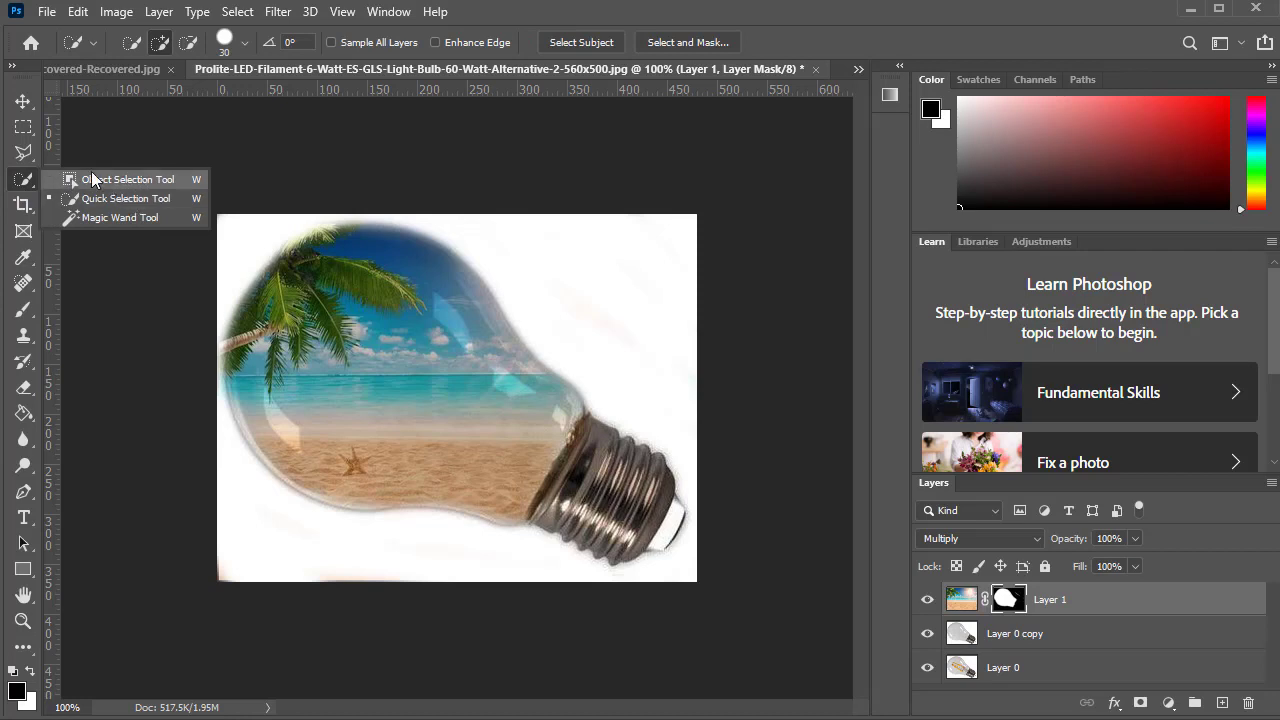
left_click(31, 140)
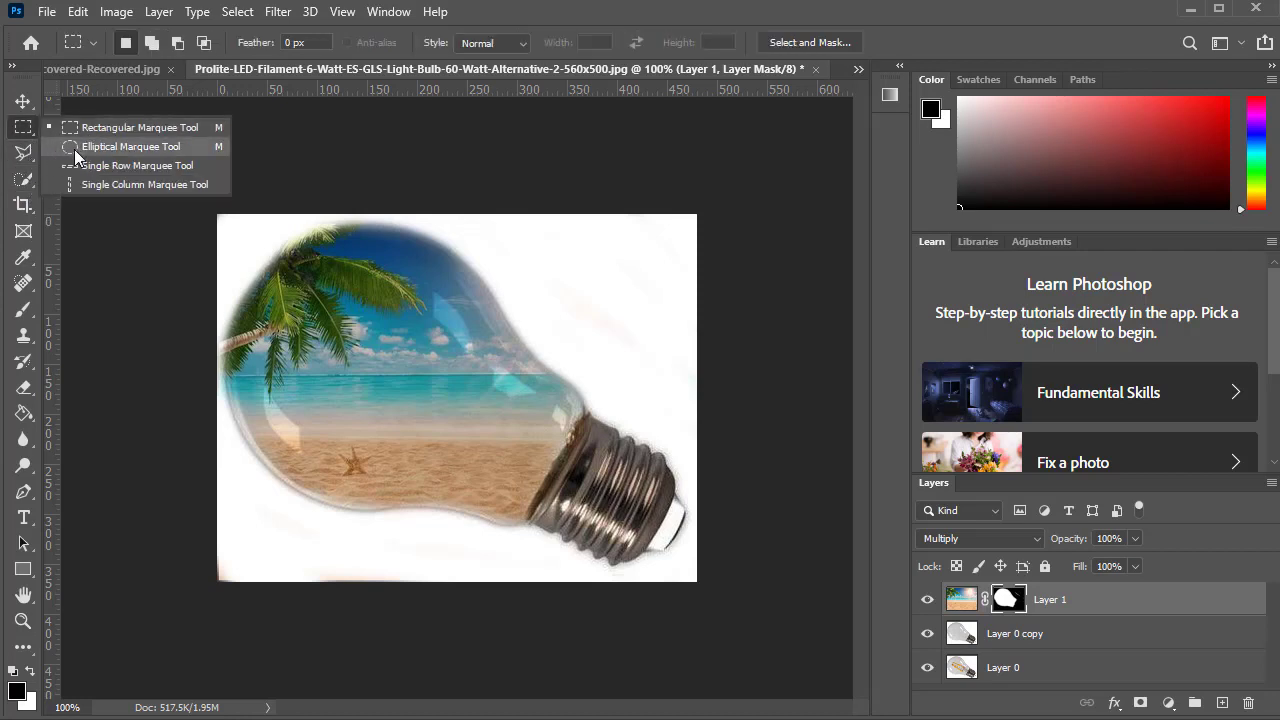
left_click(24, 152)
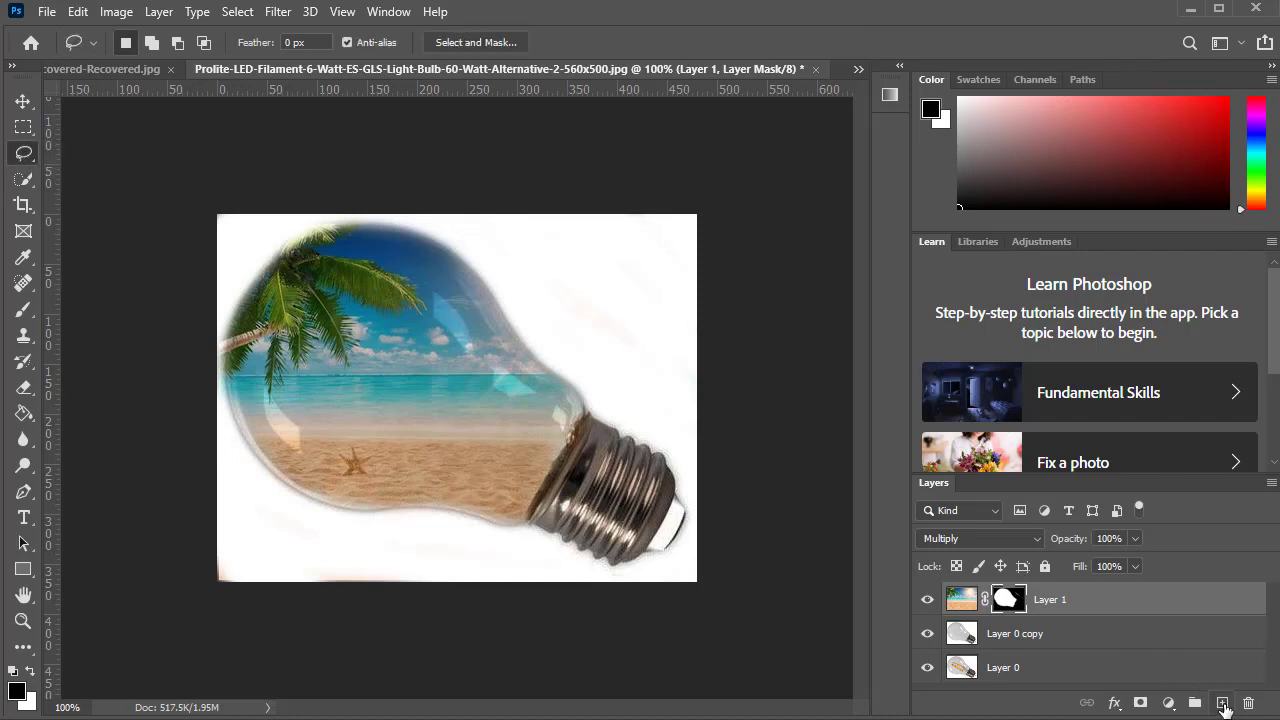
left_click(1222, 703)
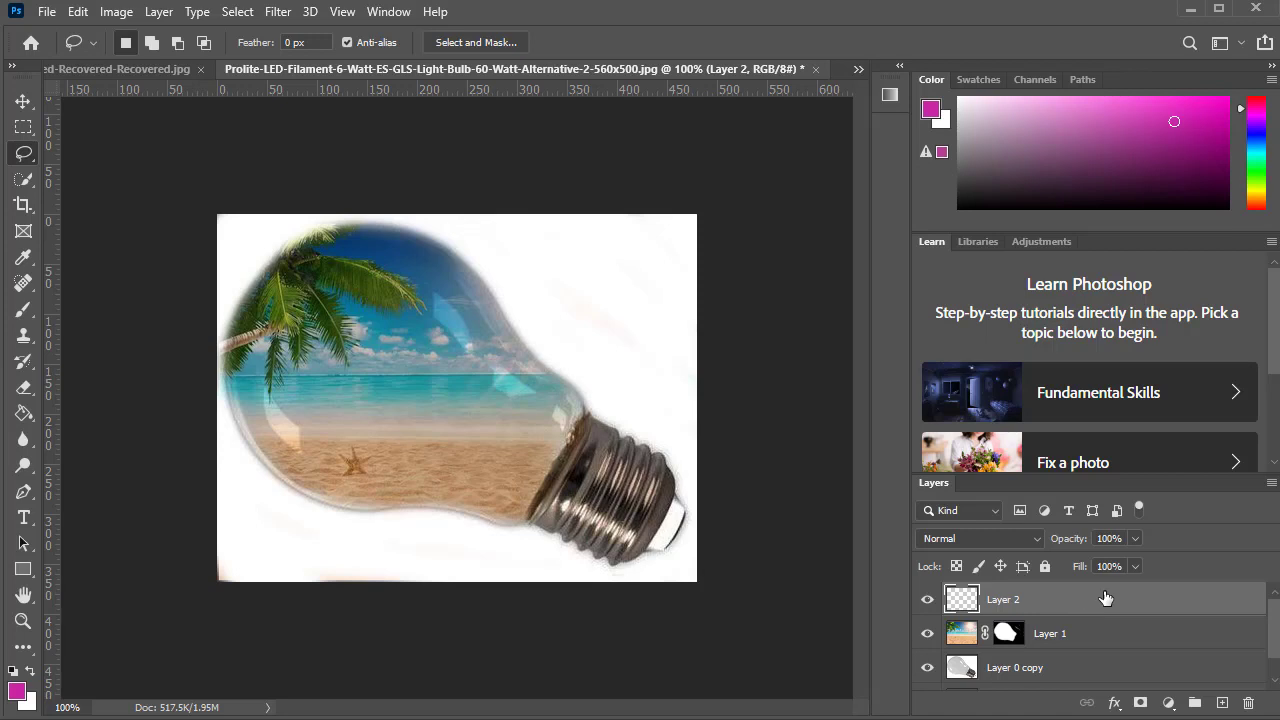
left_click_drag(1105, 598, 1100, 657)
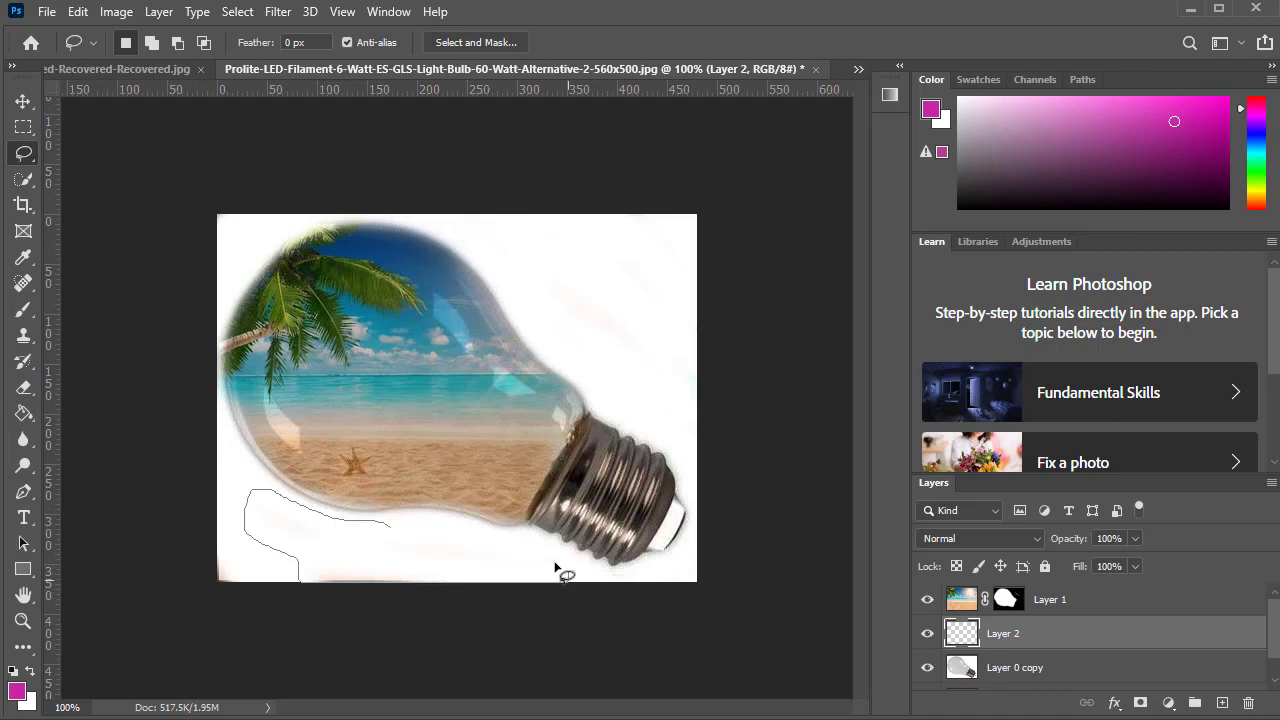
left_click_drag(381, 527, 380, 528)
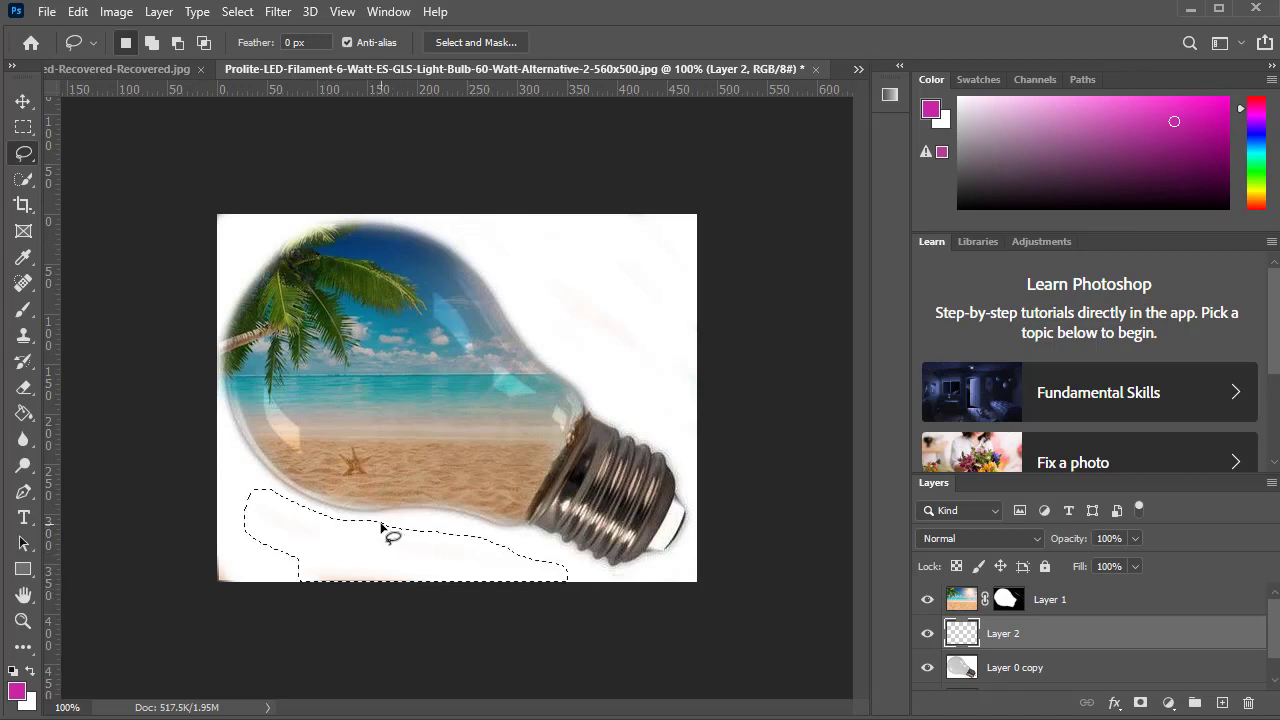
Fill the lassoed area under the bulb with black using the Brush.
left_click(23, 309)
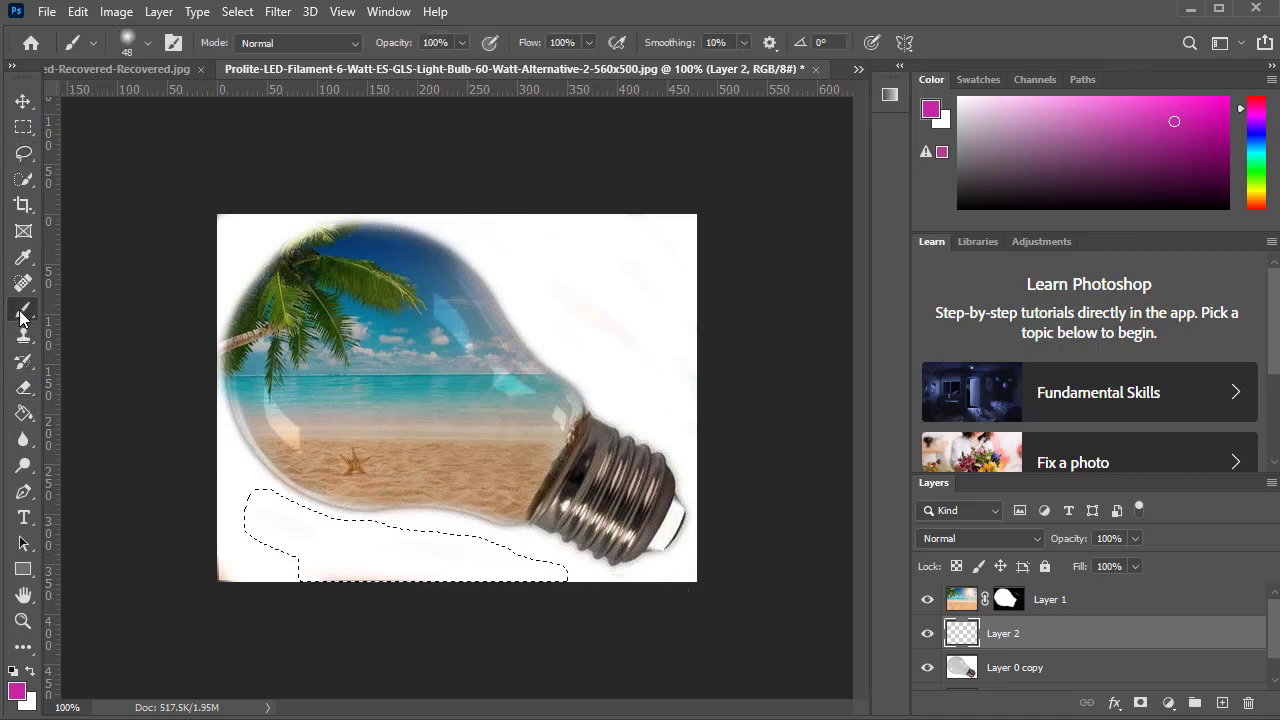
left_click_drag(265, 512, 340, 530)
key("d")
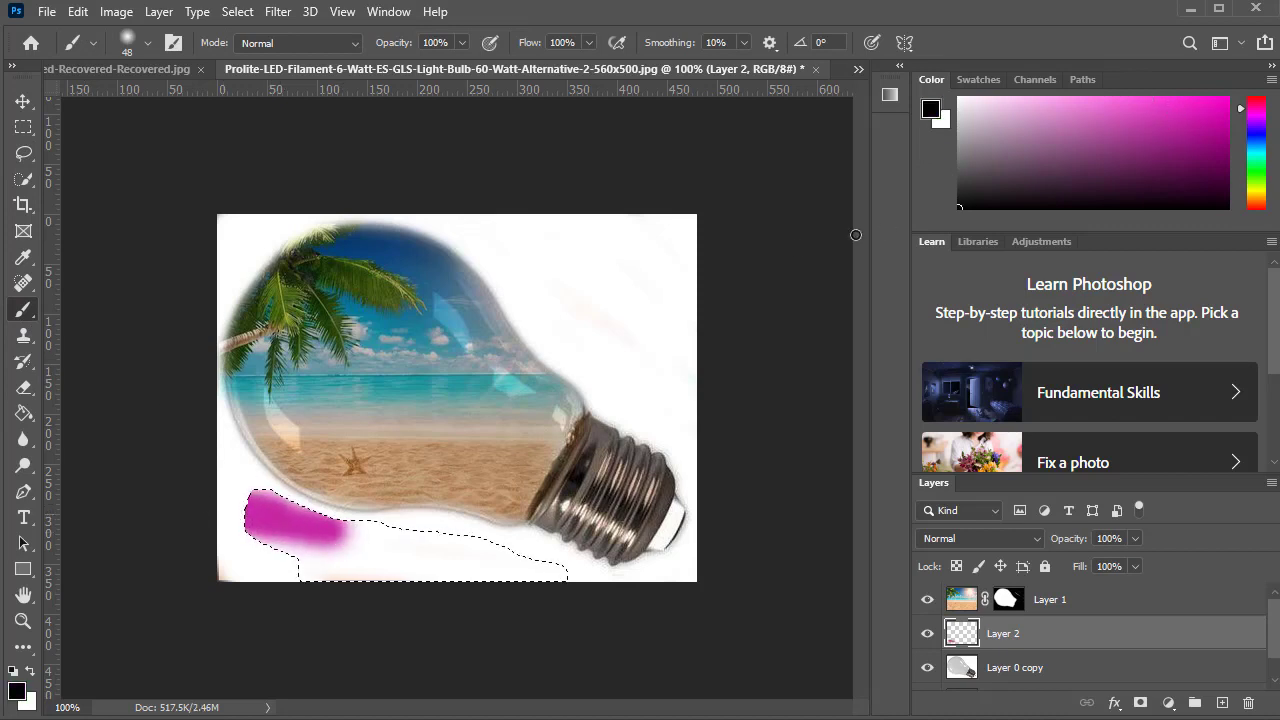
left_click_drag(557, 569, 376, 600)
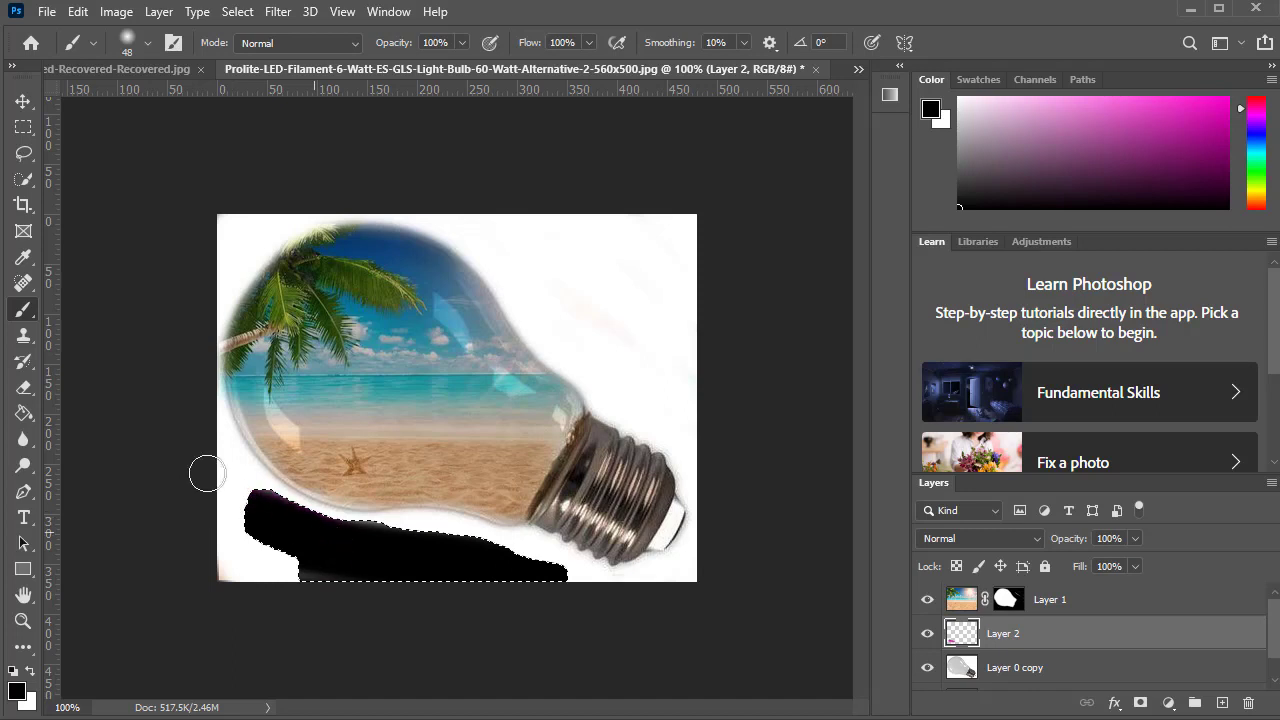
left_click(23, 127)
Deselect the shadow shape, trial a lower Layer 2 opacity, then undo back to solid black.
key("ctrl+d")
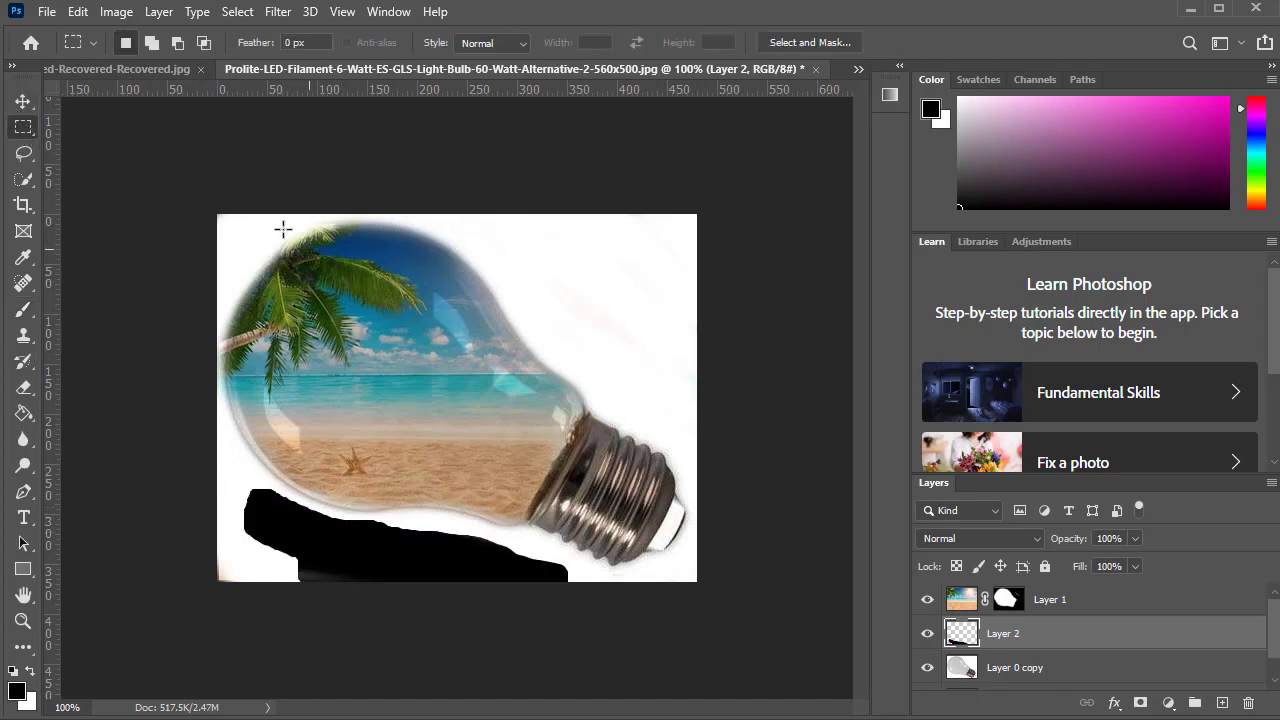
left_click(1136, 538)
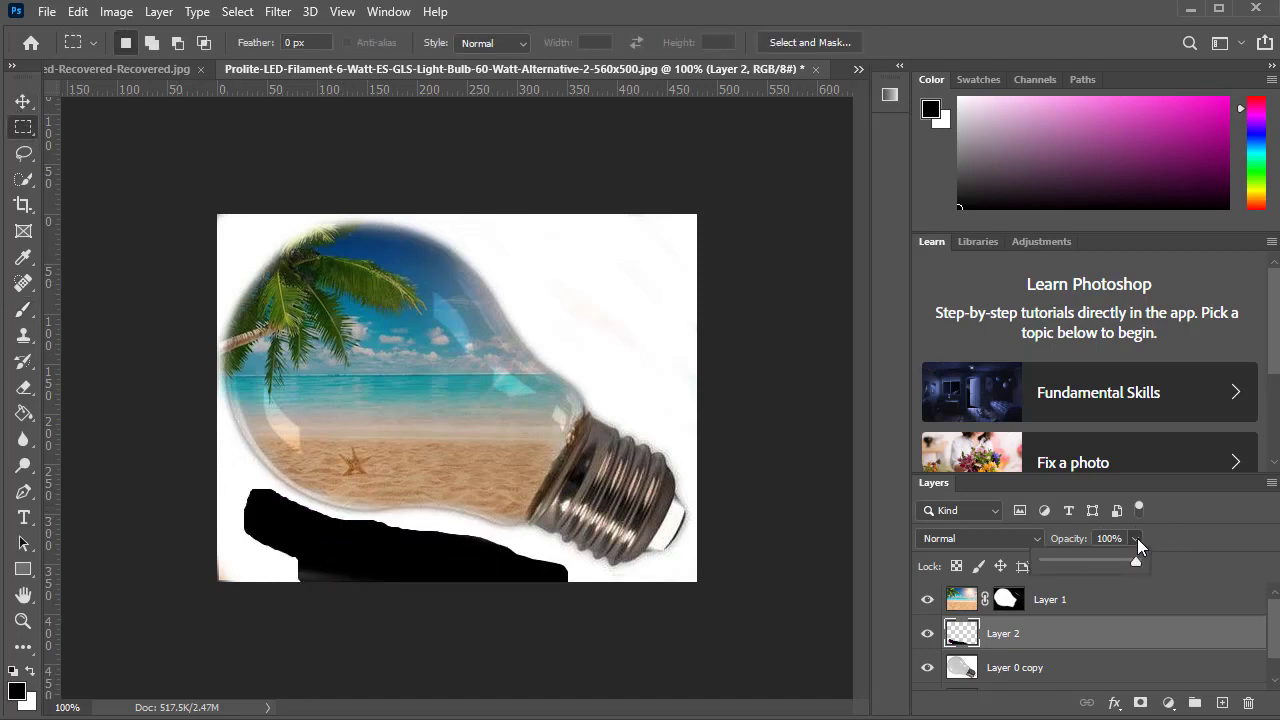
left_click_drag(1102, 566, 1063, 566)
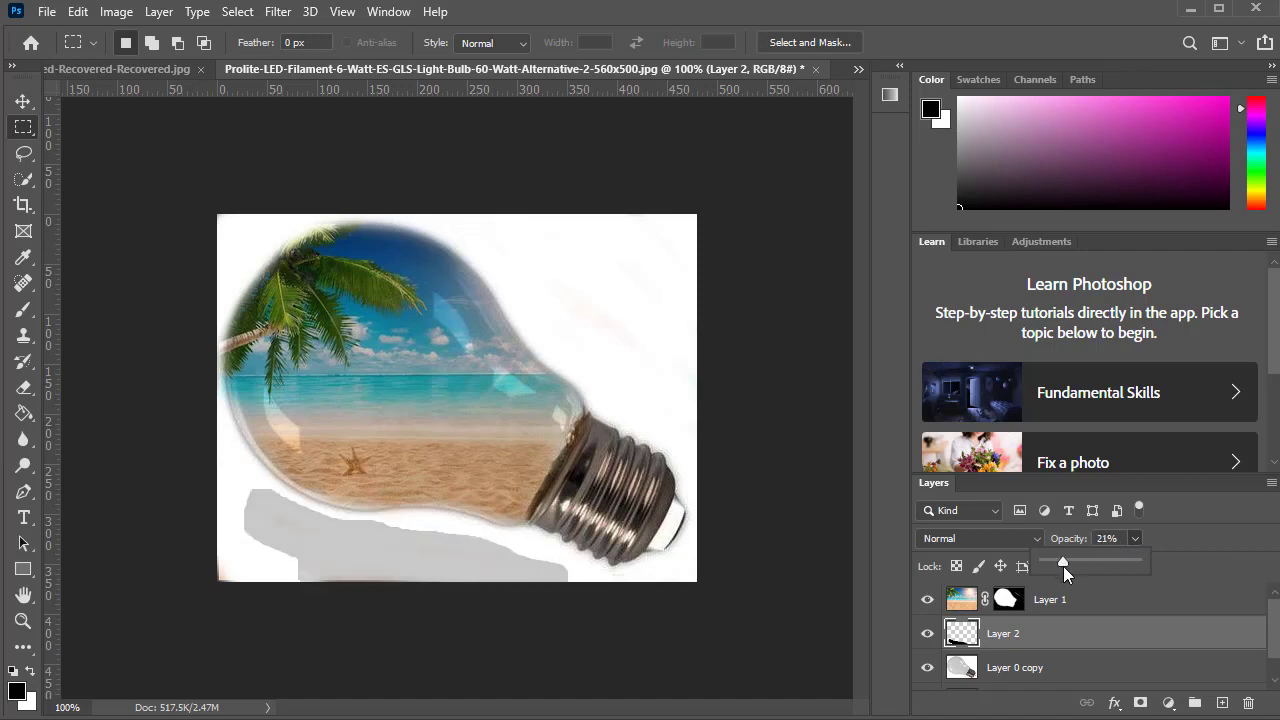
key("ctrl+z")
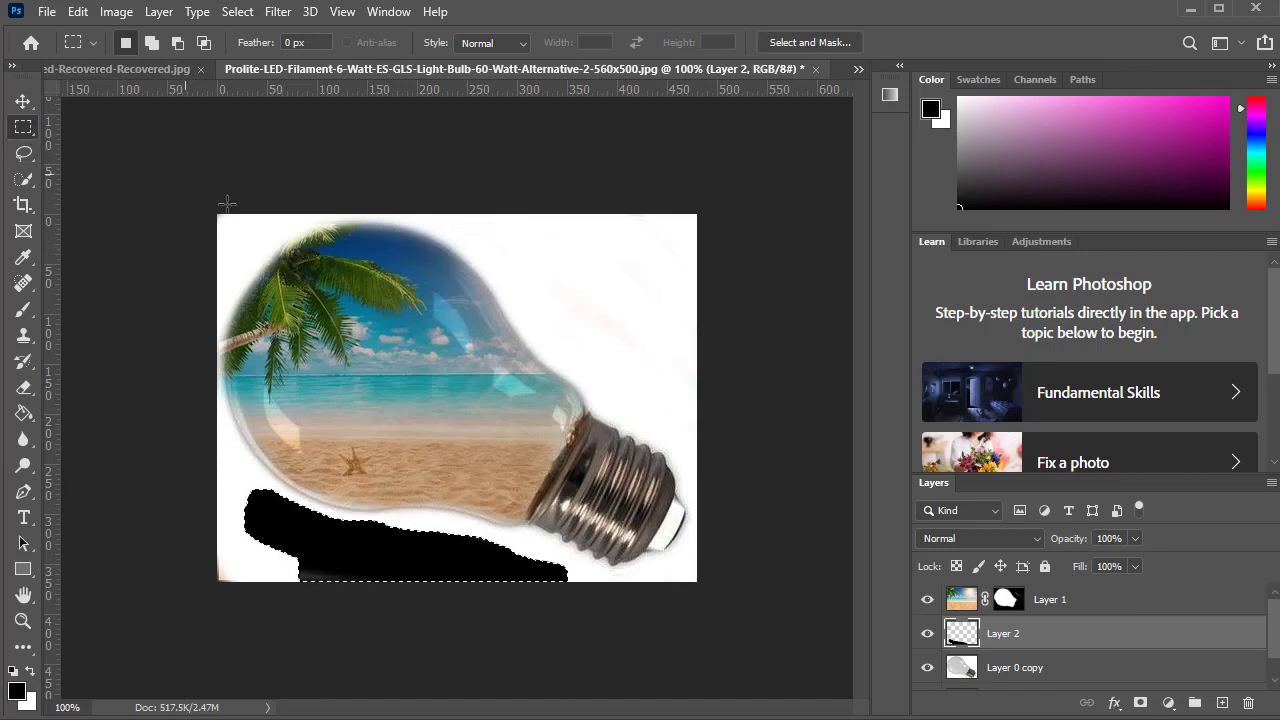
left_click_drag(264, 243, 268, 247)
left_click(24, 312)
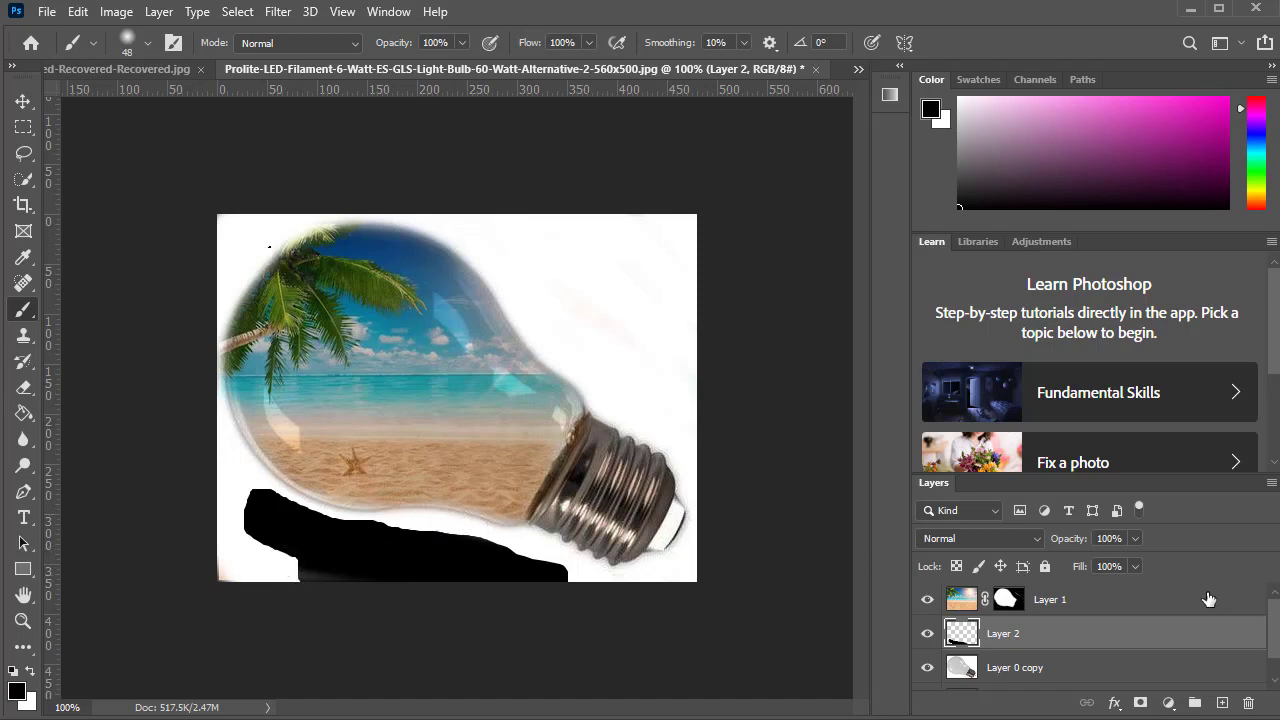
Extend the black shape left to the canvas edge and set Layer 2's opacity to 20%.
left_click_drag(1152, 643, 1141, 584)
left_click(24, 153)
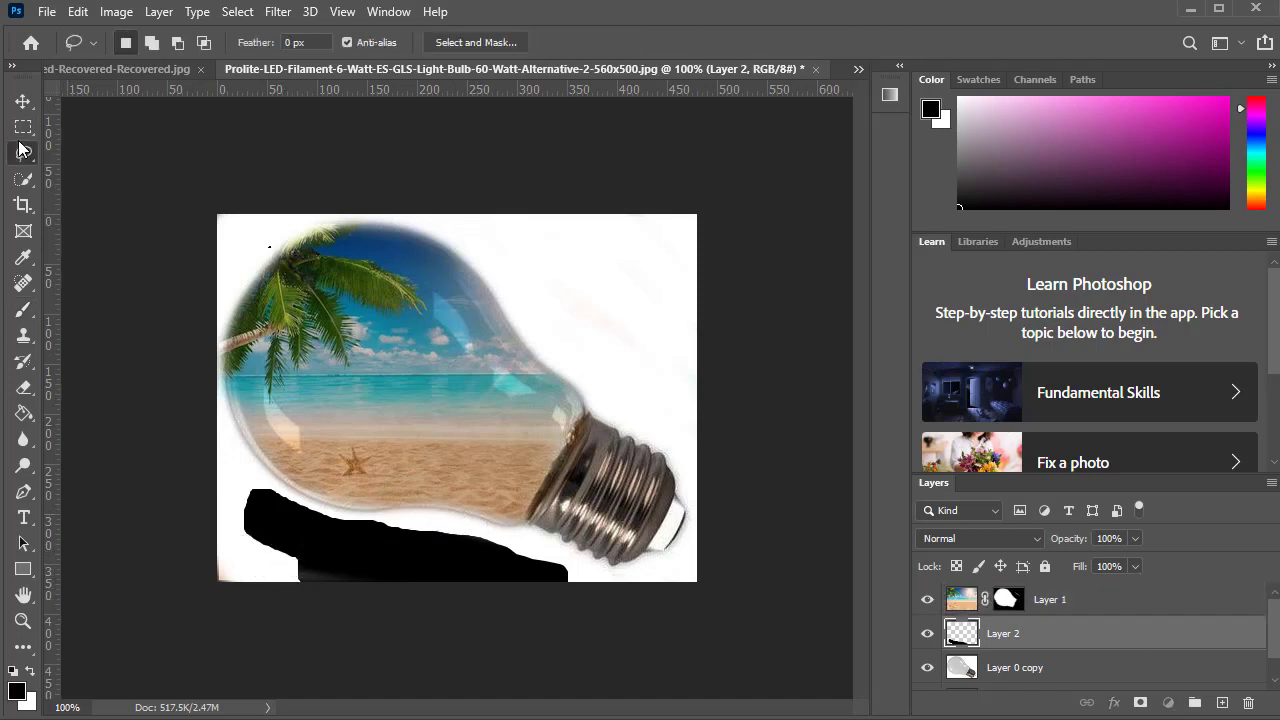
left_click(24, 179)
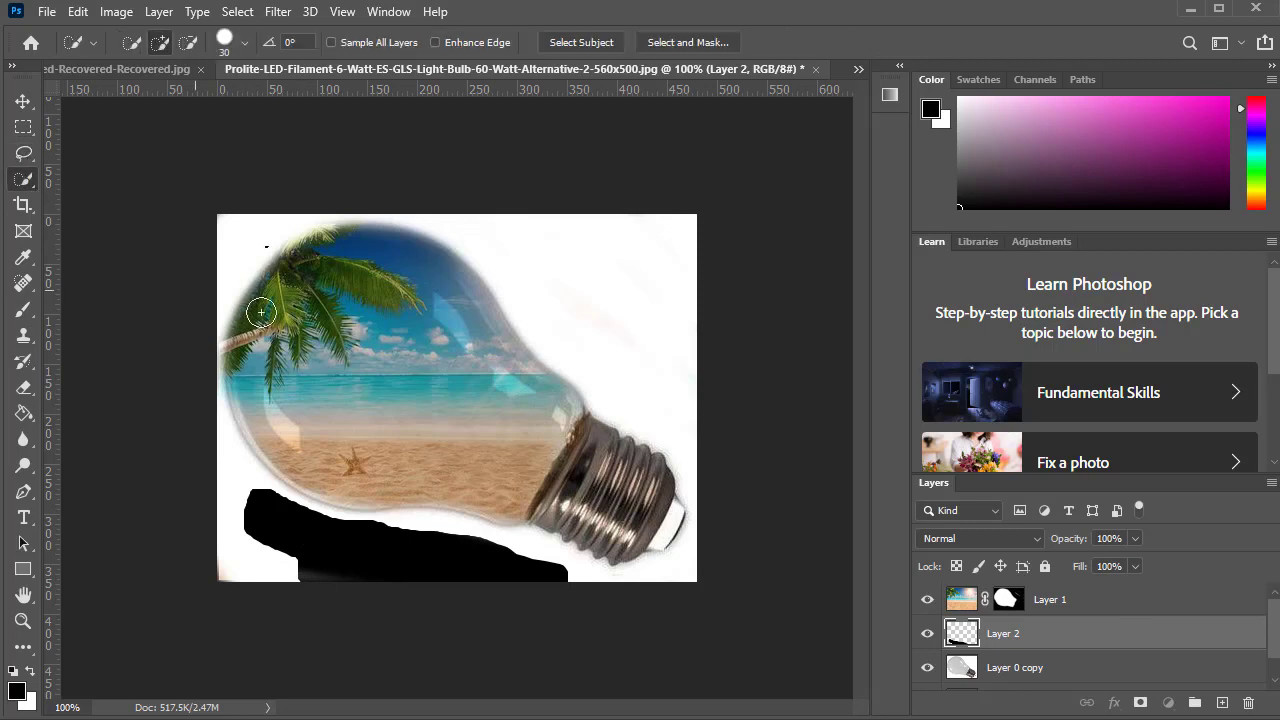
left_click(26, 310)
mouse_move(300, 566)
left_mouse_down()
mouse_move(266, 506)
mouse_move(243, 523)
mouse_move(283, 580)
mouse_move(254, 514)
mouse_move(443, 551)
mouse_move(518, 582)
left_mouse_up()
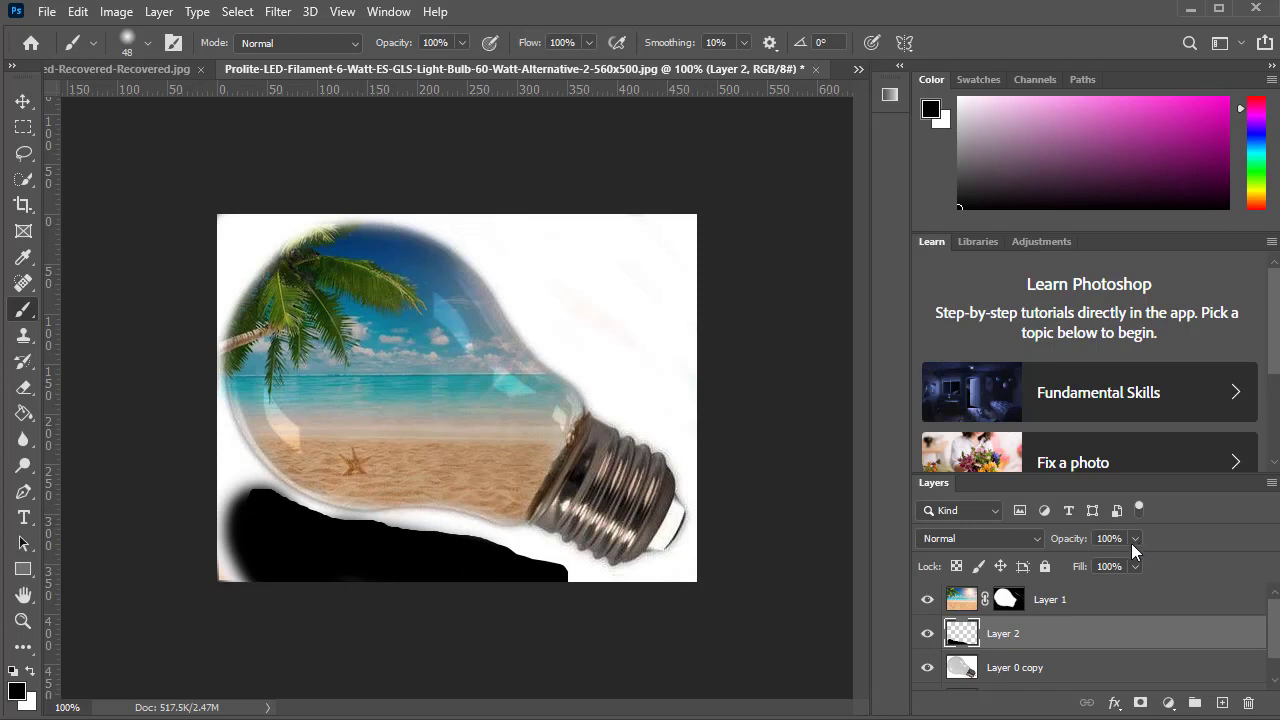
left_click(1134, 538)
left_click_drag(1129, 565, 1062, 562)
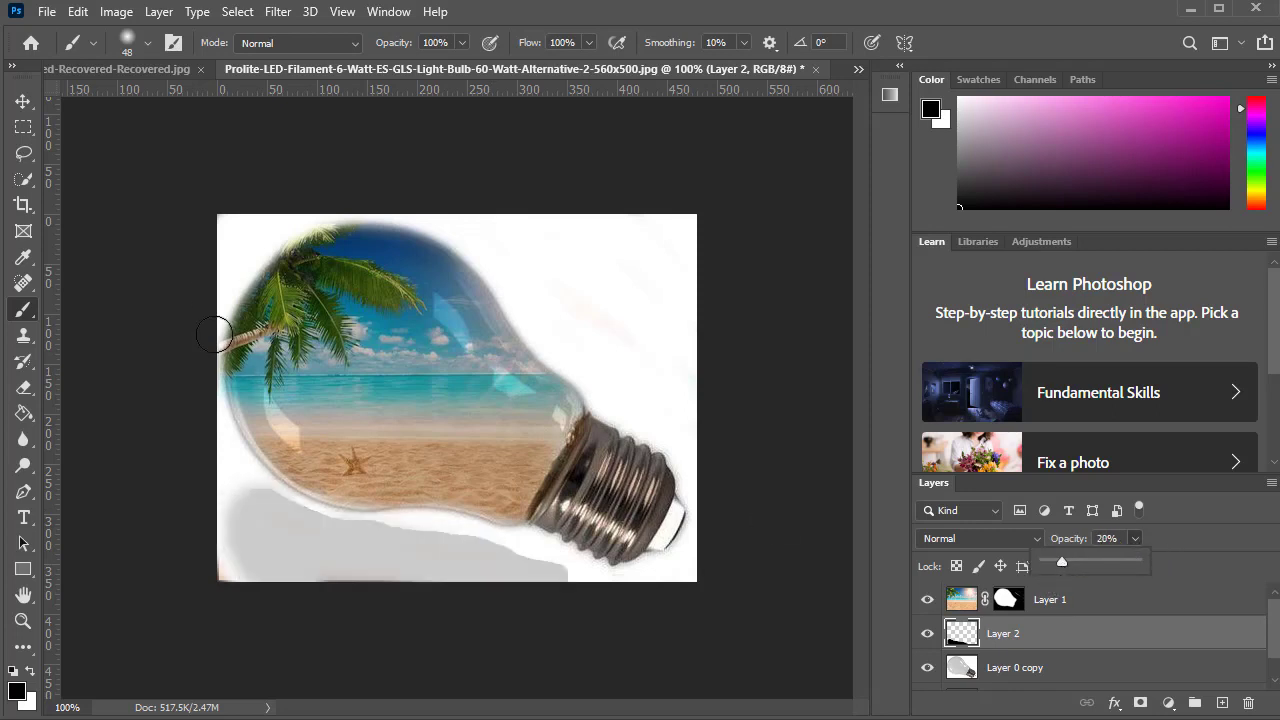
left_click(22, 101)
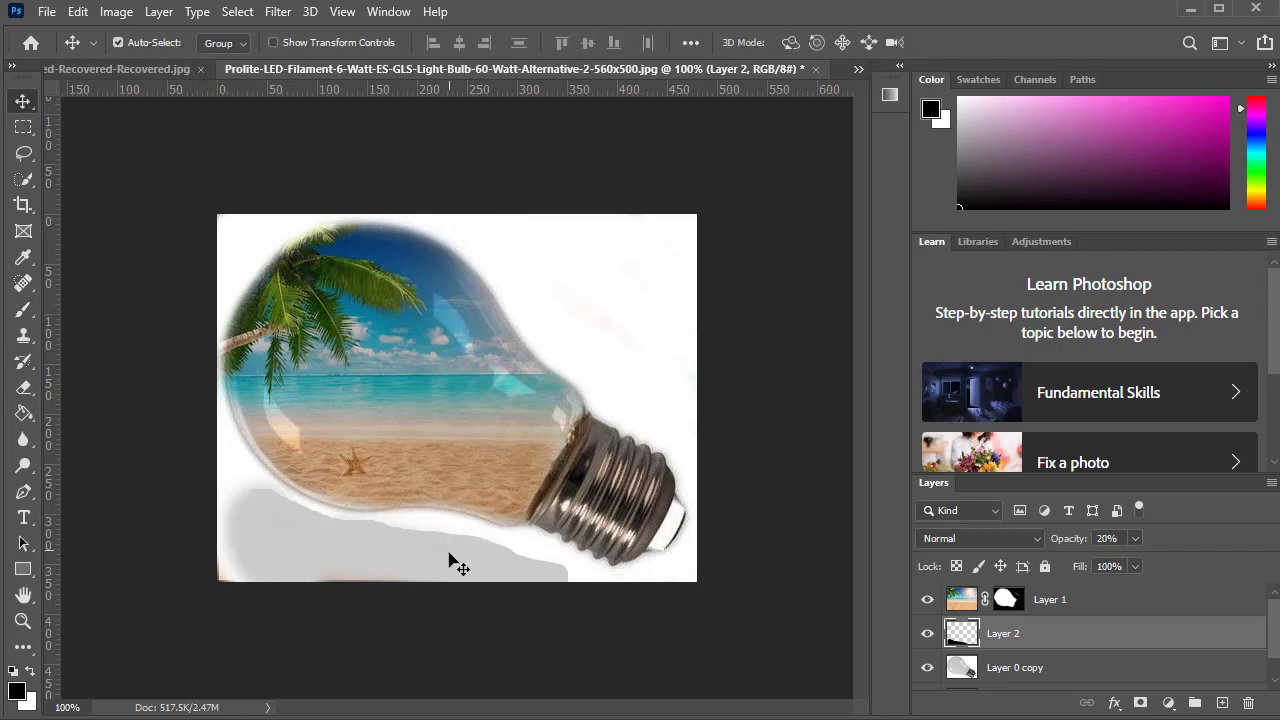
Move the grey shadow up against the bulb and erase its left end.
mouse_move(455, 566)
left_mouse_down()
mouse_move(478, 551)
mouse_move(470, 563)
left_mouse_up()
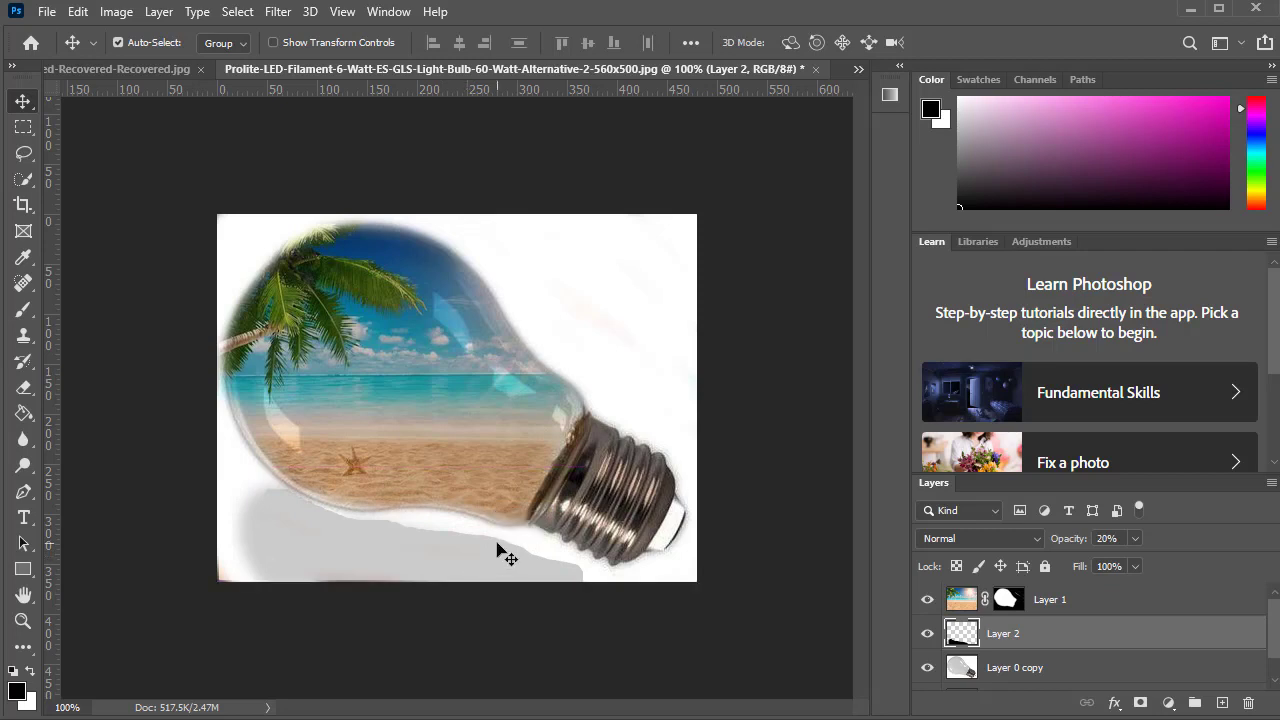
left_click_drag(374, 565, 377, 546)
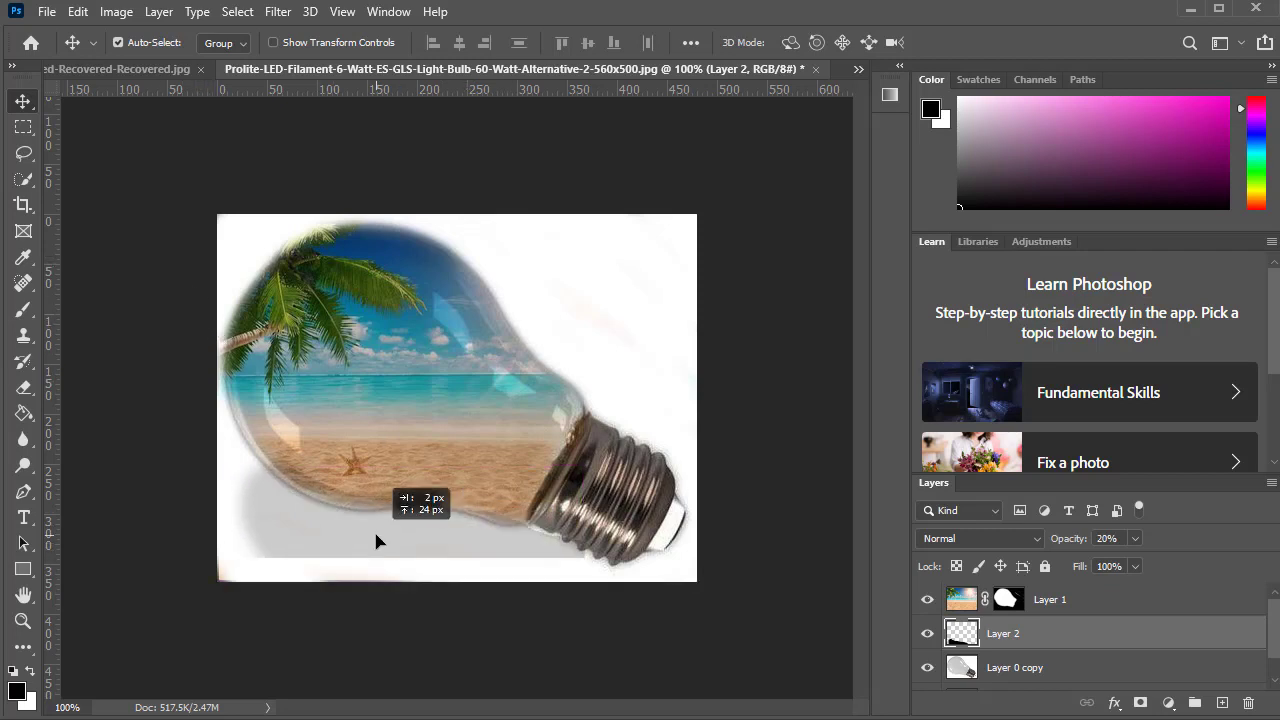
left_click(23, 387)
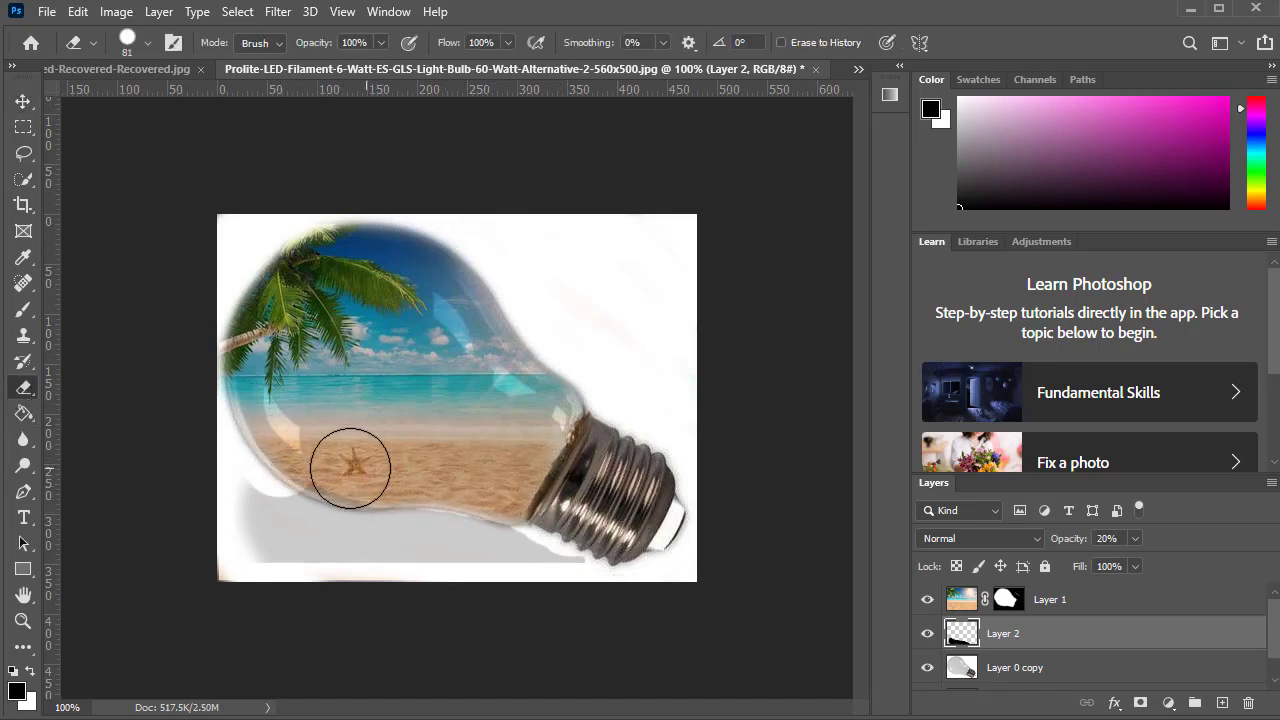
mouse_move(229, 491)
left_mouse_down()
mouse_move(217, 513)
mouse_move(543, 486)
mouse_move(585, 508)
mouse_move(585, 522)
left_mouse_up()
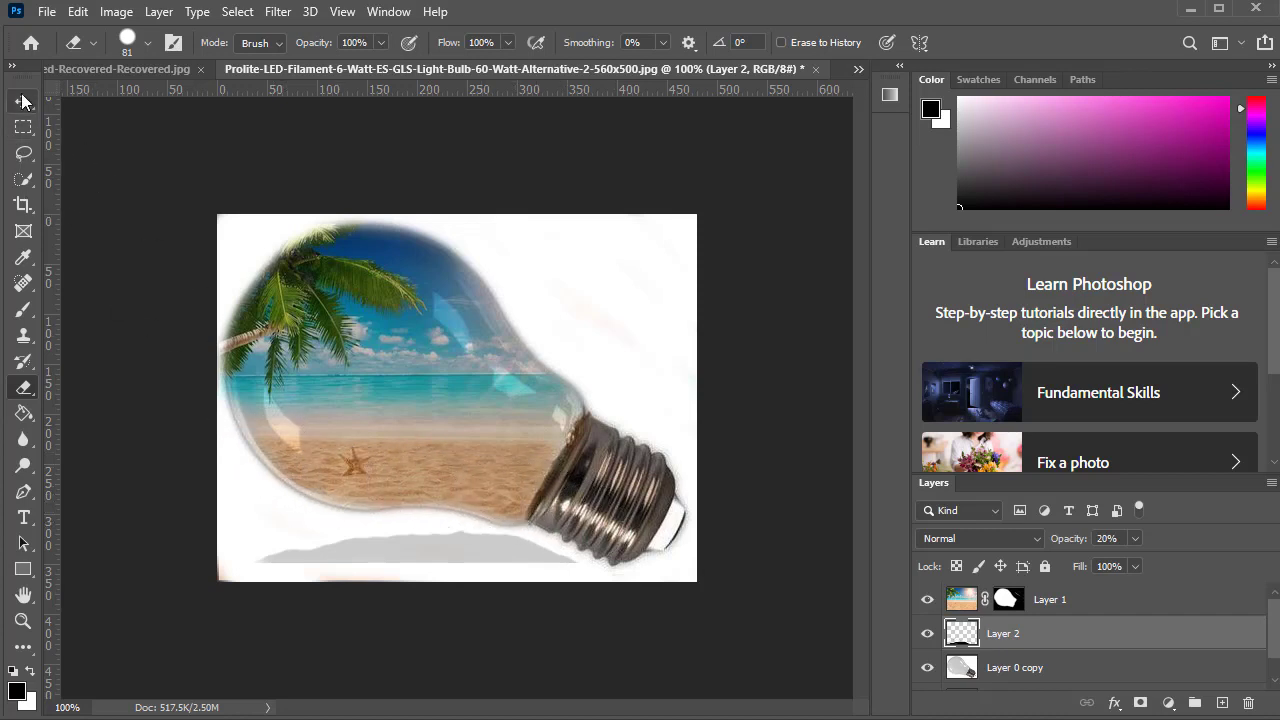
Rotate the shadow about 5.31° and scale it to 112.91% so it slants beneath the bulb.
left_click(22, 101)
key("ctrl")
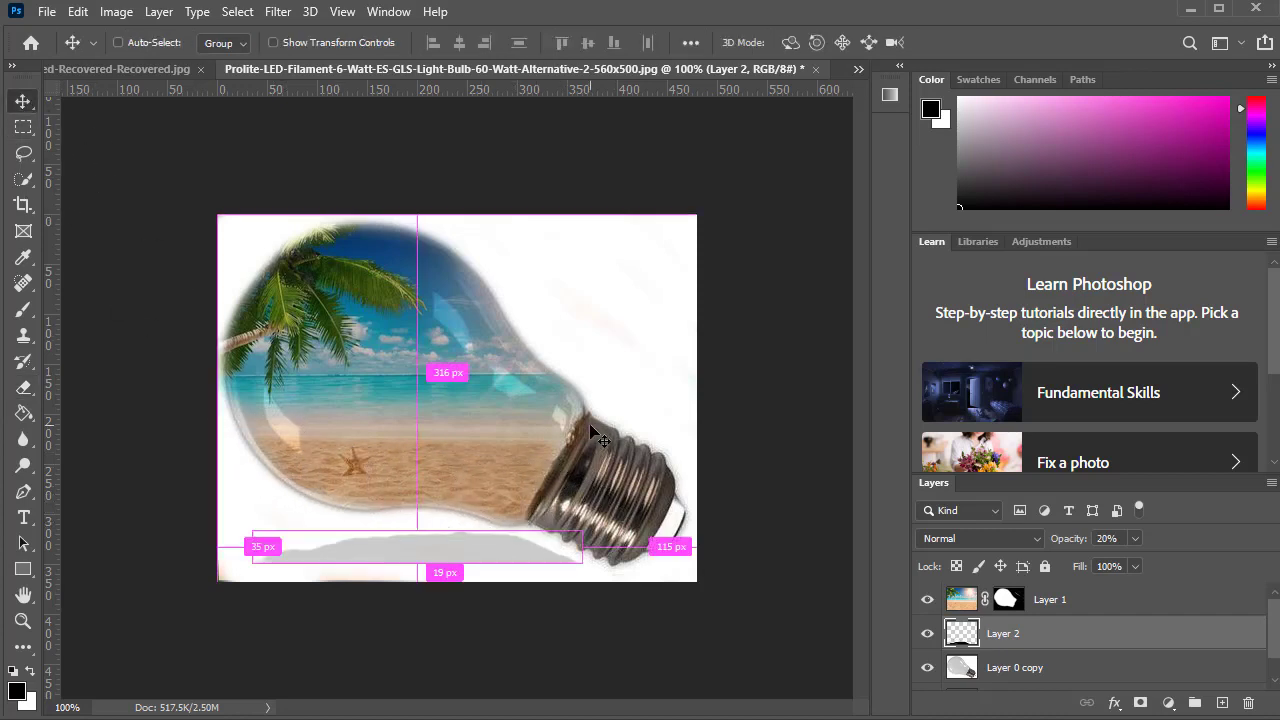
key("ctrl+t")
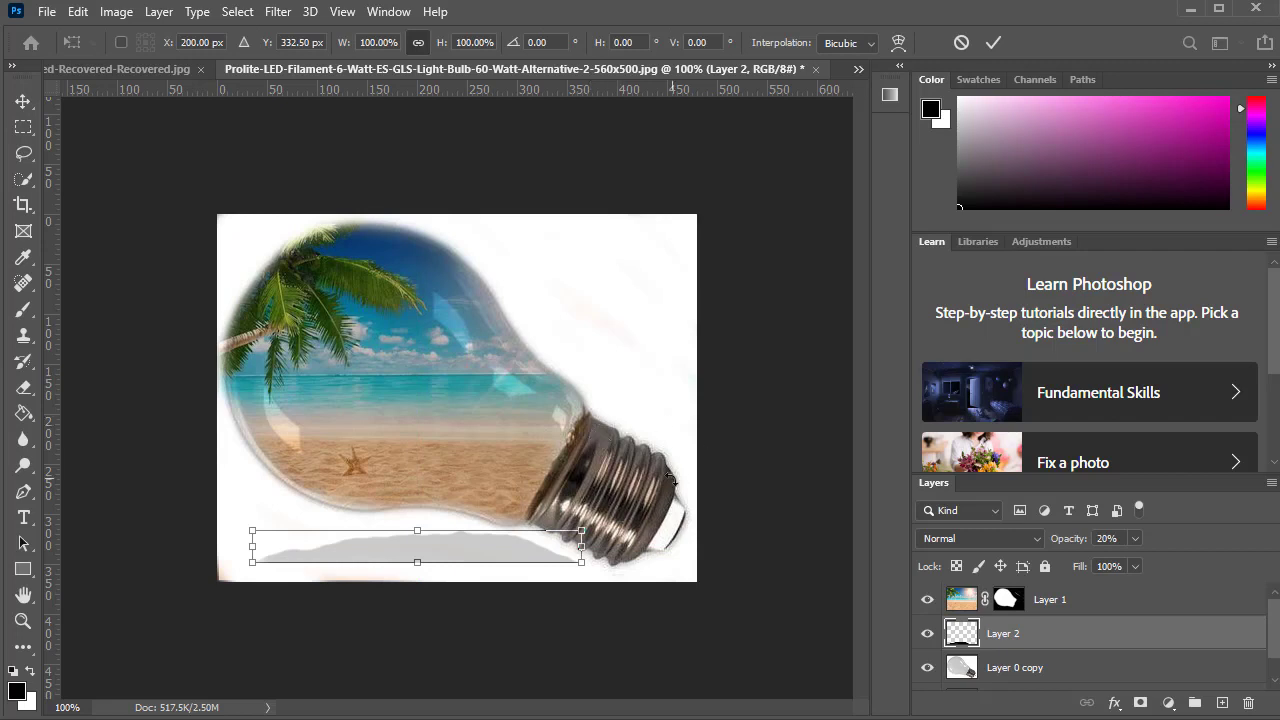
left_click_drag(672, 480, 677, 502)
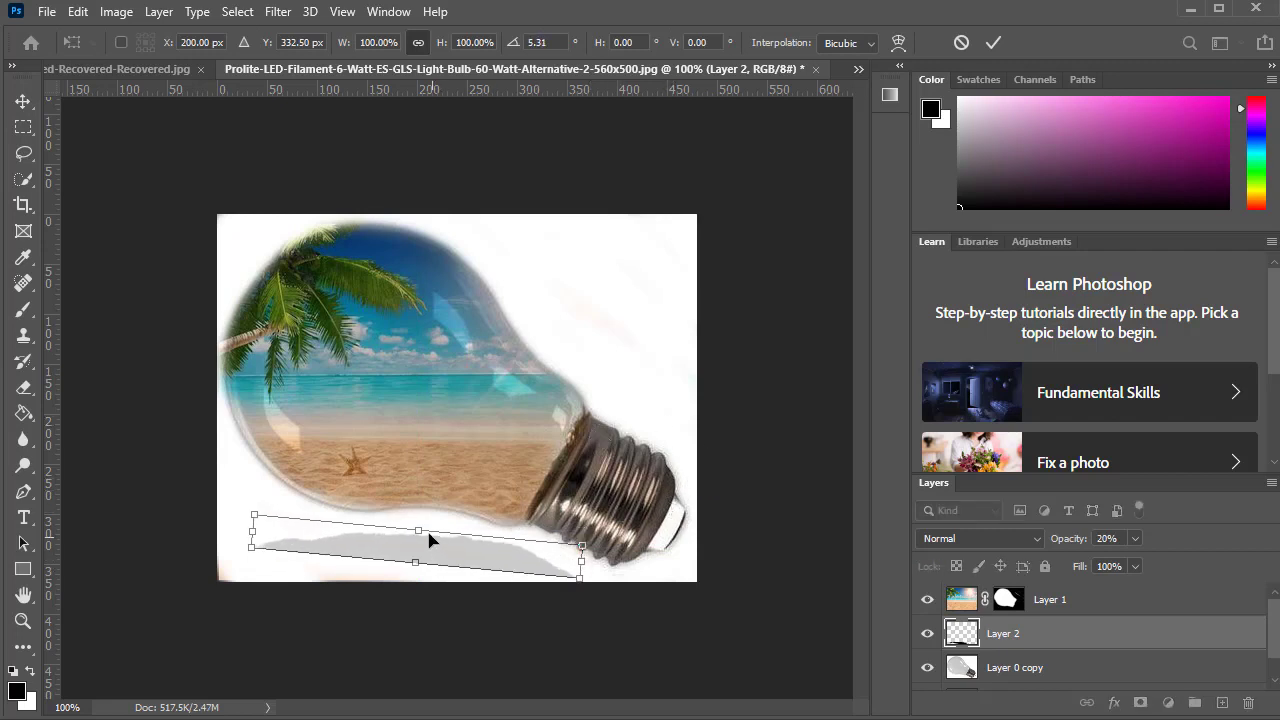
left_click_drag(428, 530, 428, 524)
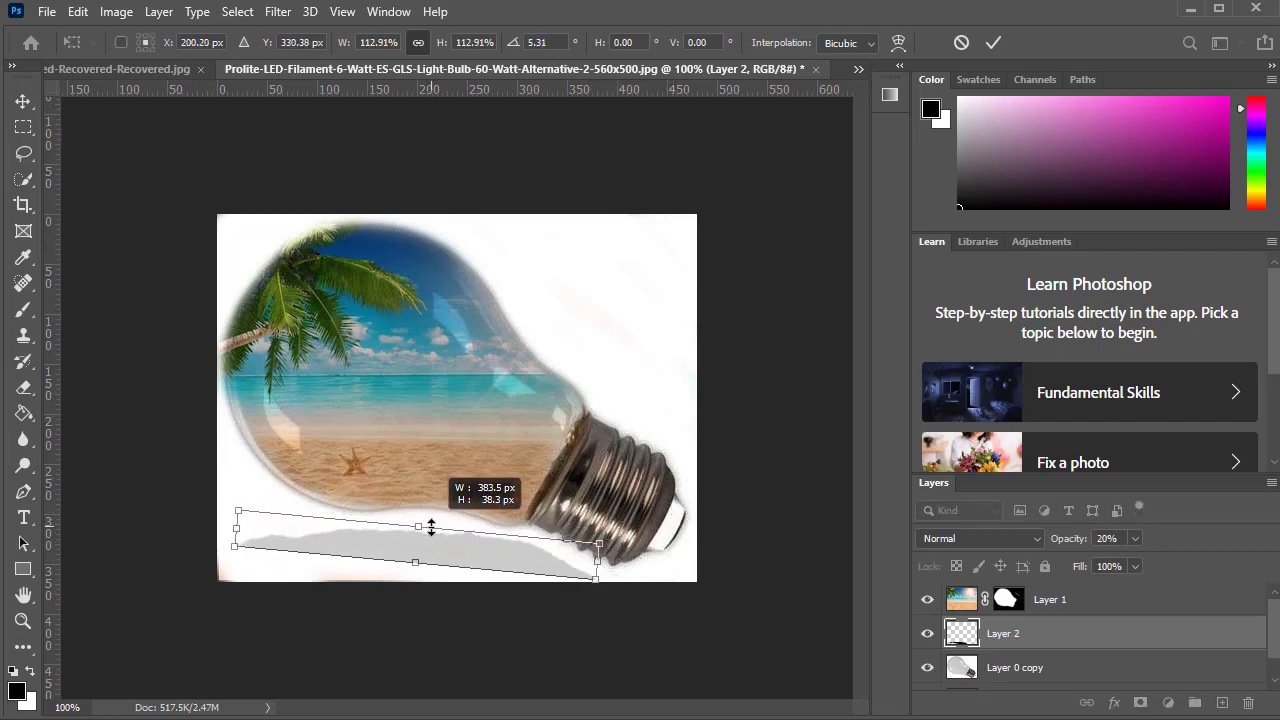
left_click(24, 101)
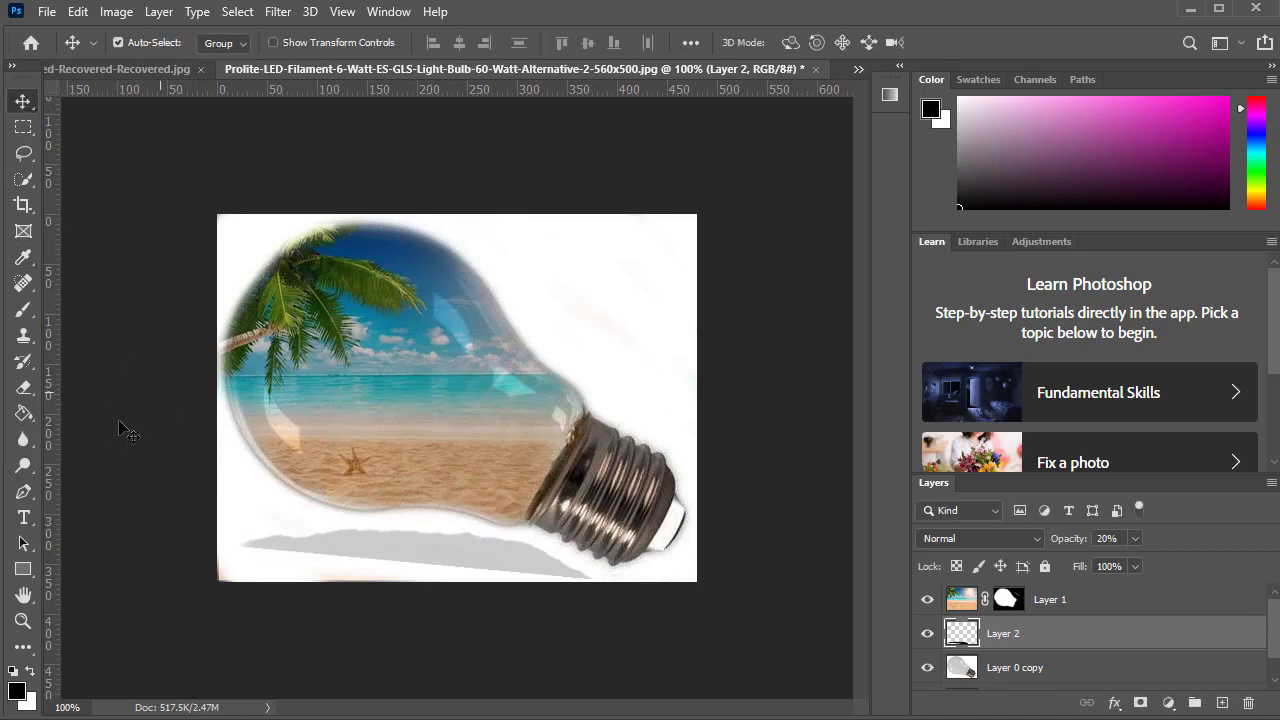
left_click(24, 309)
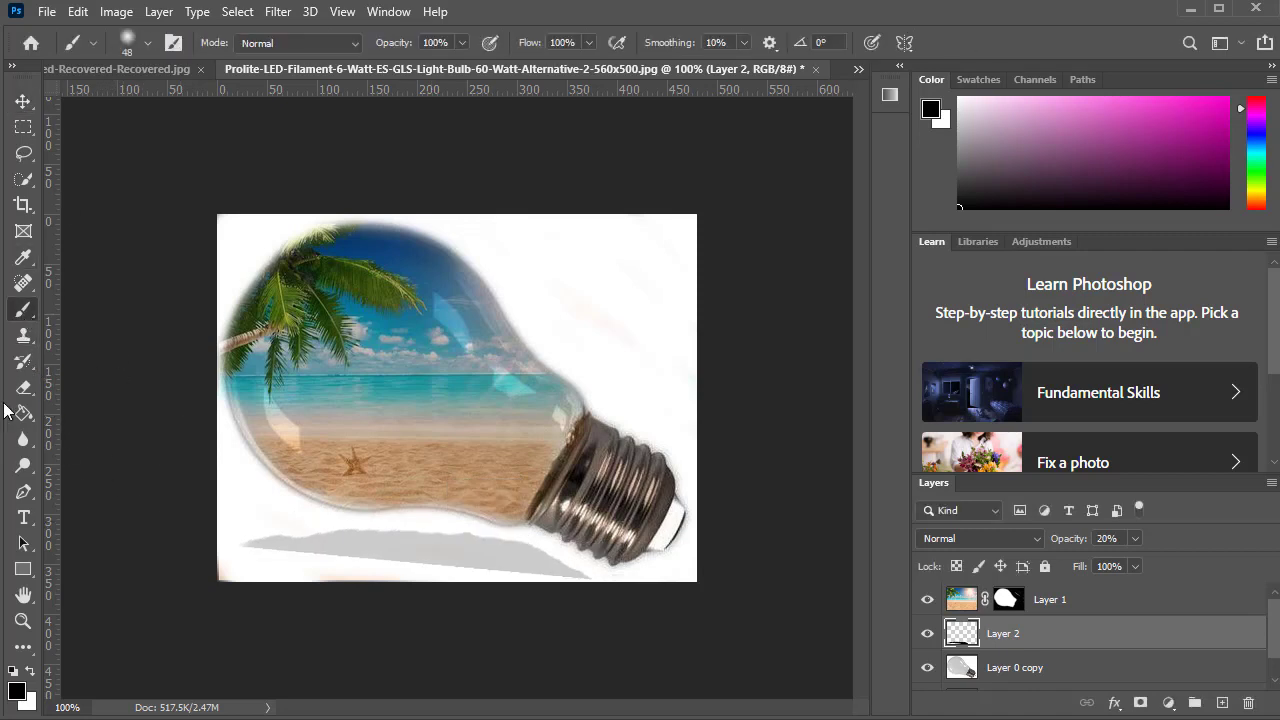
Erase the shadow's left tip and raise Layer 2's opacity to 30%.
left_click(24, 387)
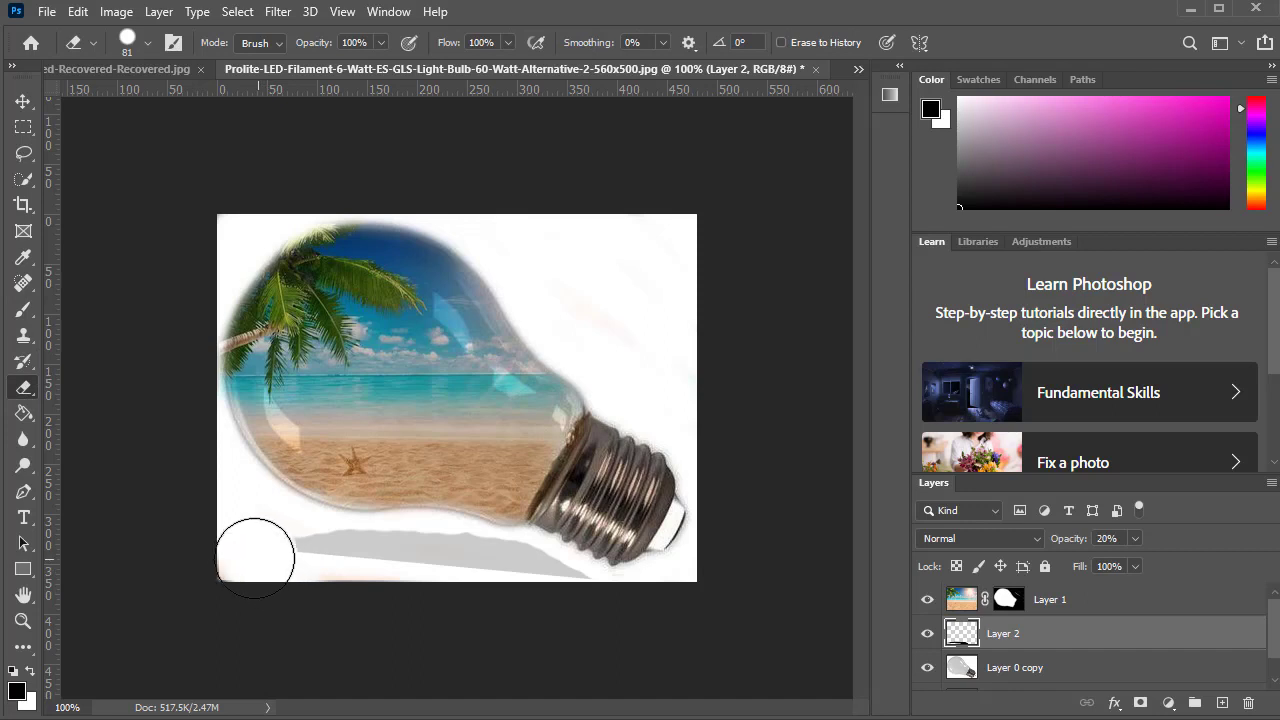
left_click_drag(255, 557, 262, 530)
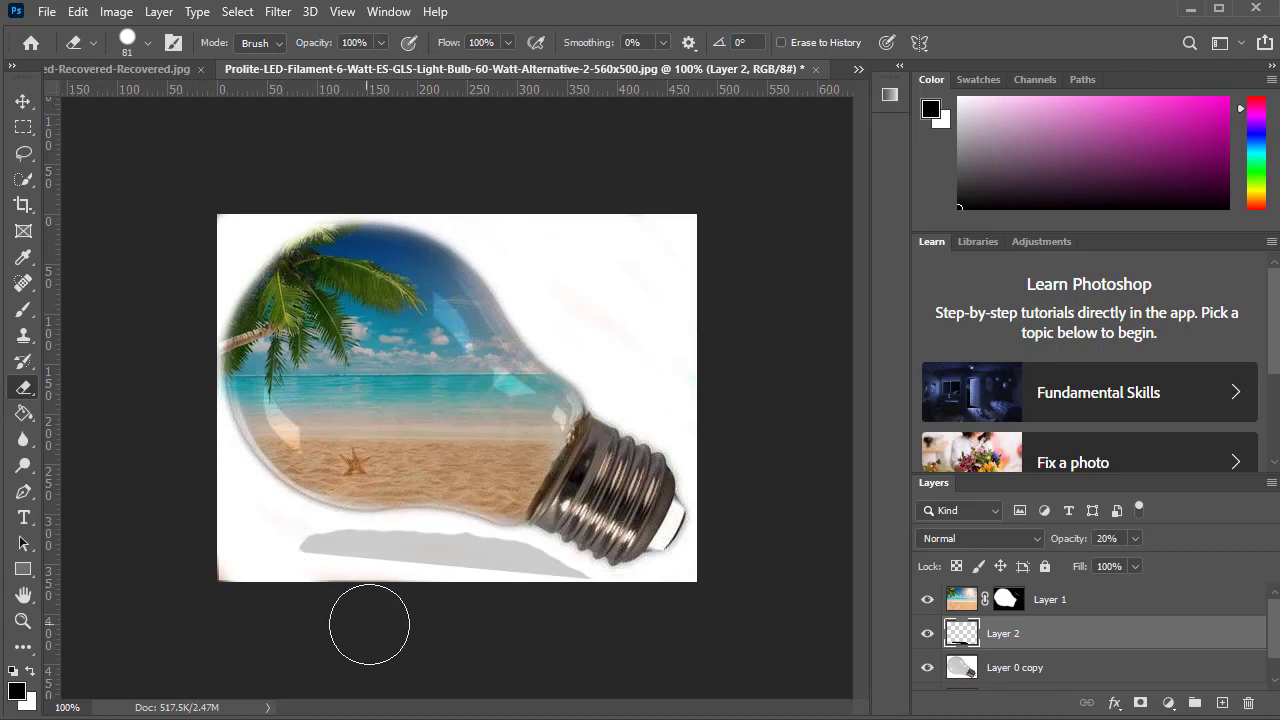
left_click(1135, 565)
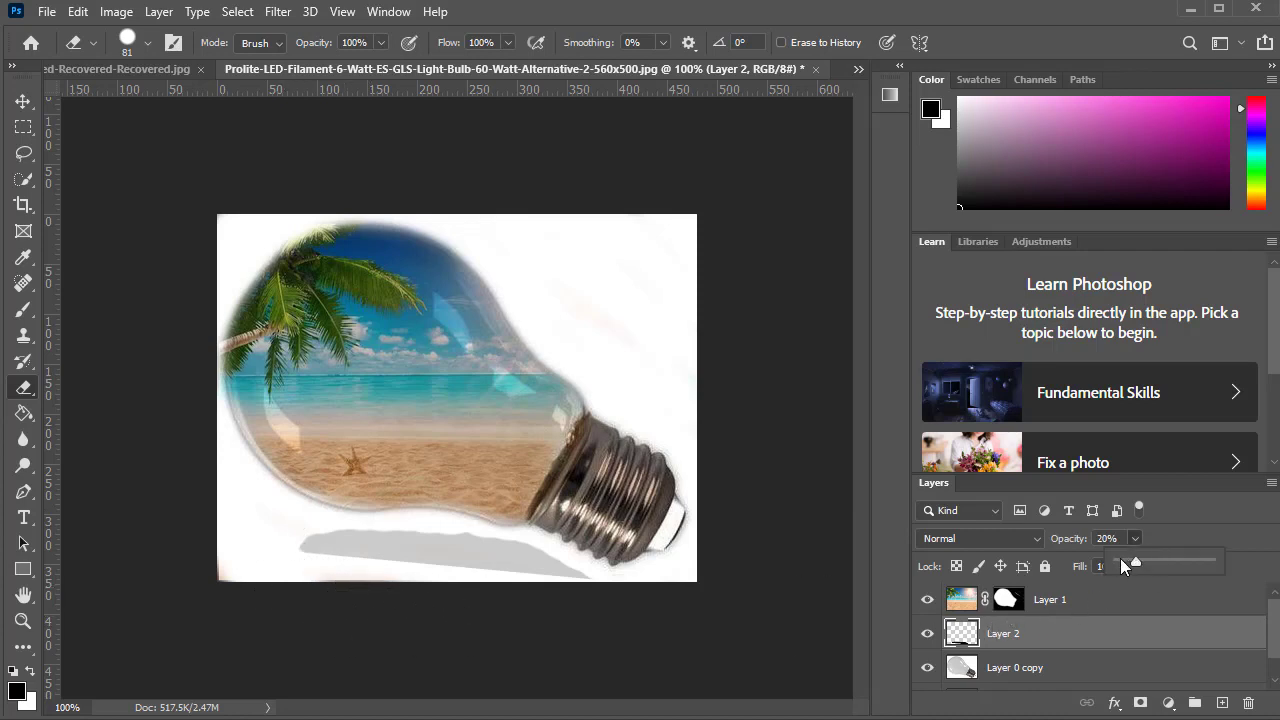
left_click_drag(1145, 566, 1147, 566)
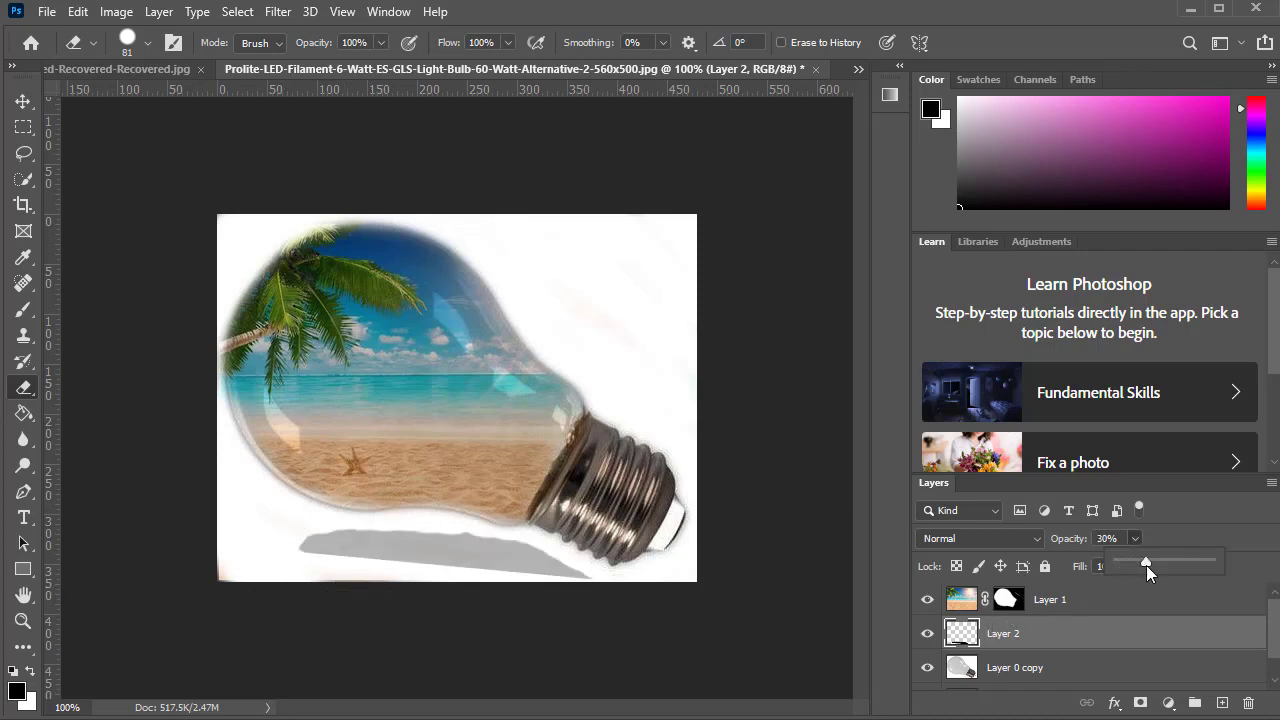
left_click(23, 440)
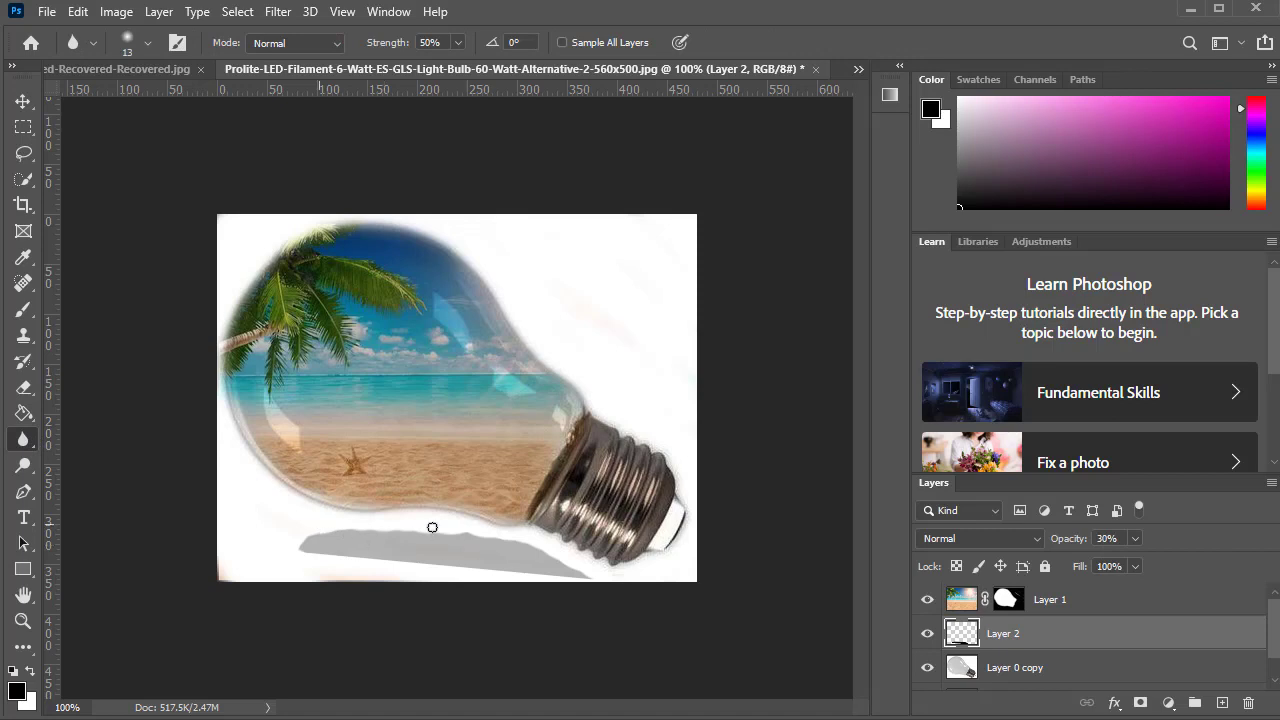